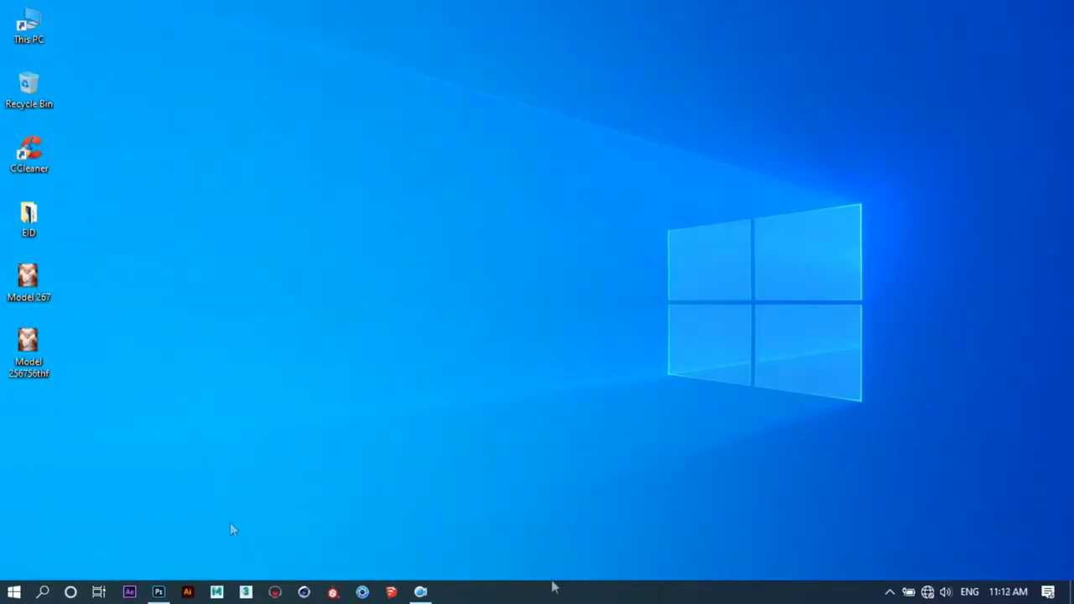
Restore the Photoshop window showing the man's cut-out portrait on transparency
left_click(161, 590)
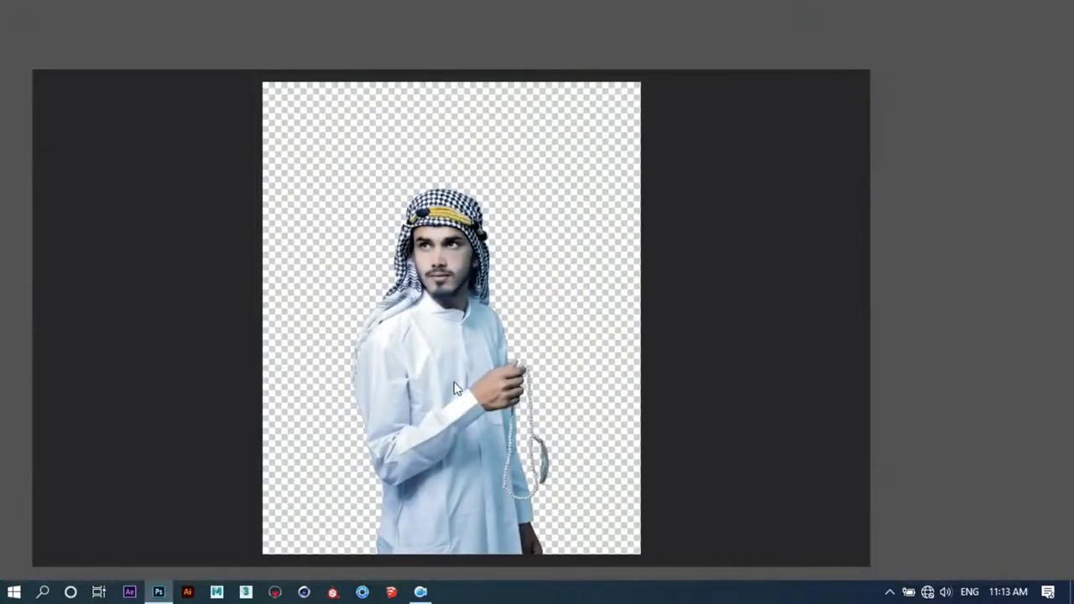
Open BG.jpg and drag the mosque photo into Model.png, placed below Layer 1
scroll(498, 353, "up", 1)
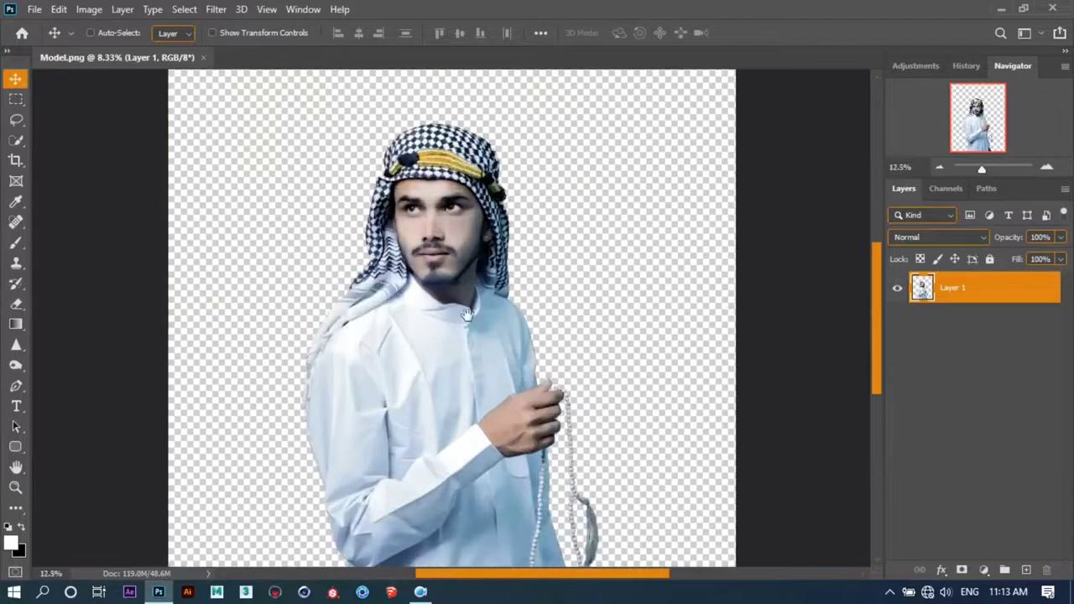
scroll(547, 354, "down", 1)
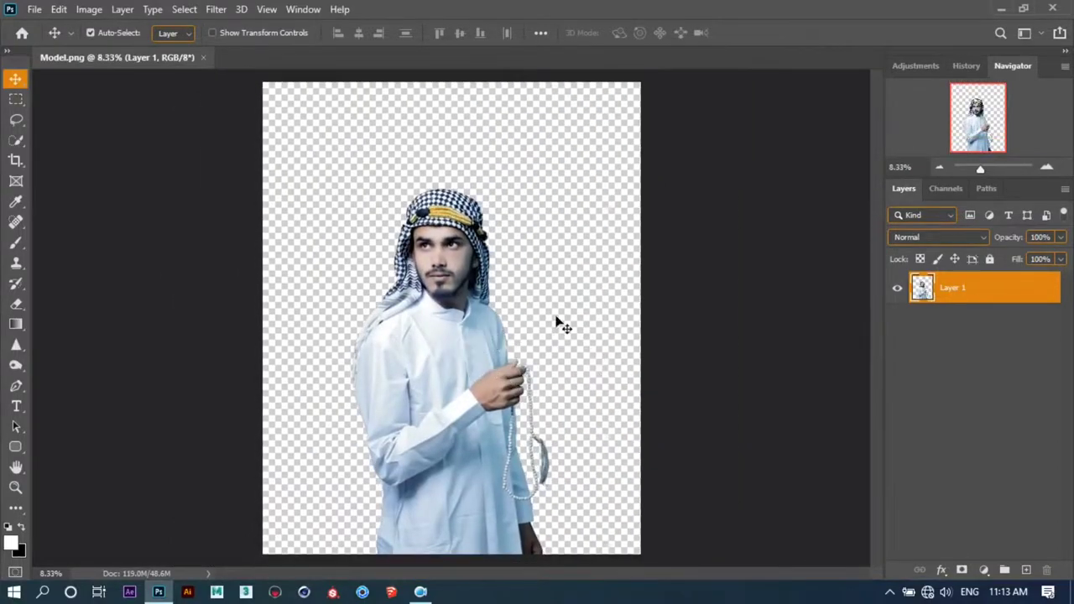
left_click(38, 10)
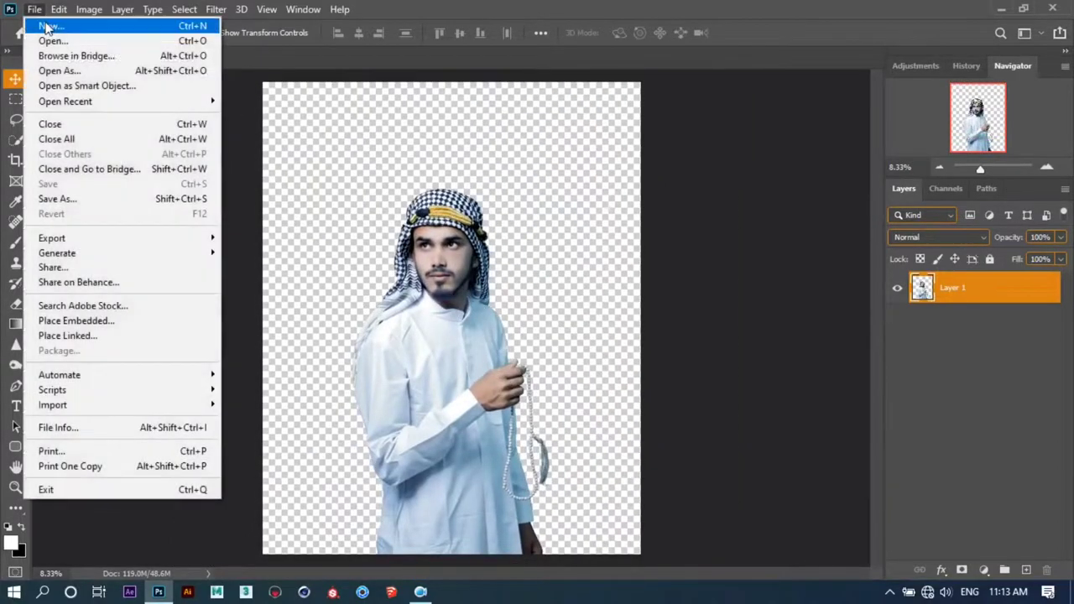
left_click(50, 41)
double_click(179, 126)
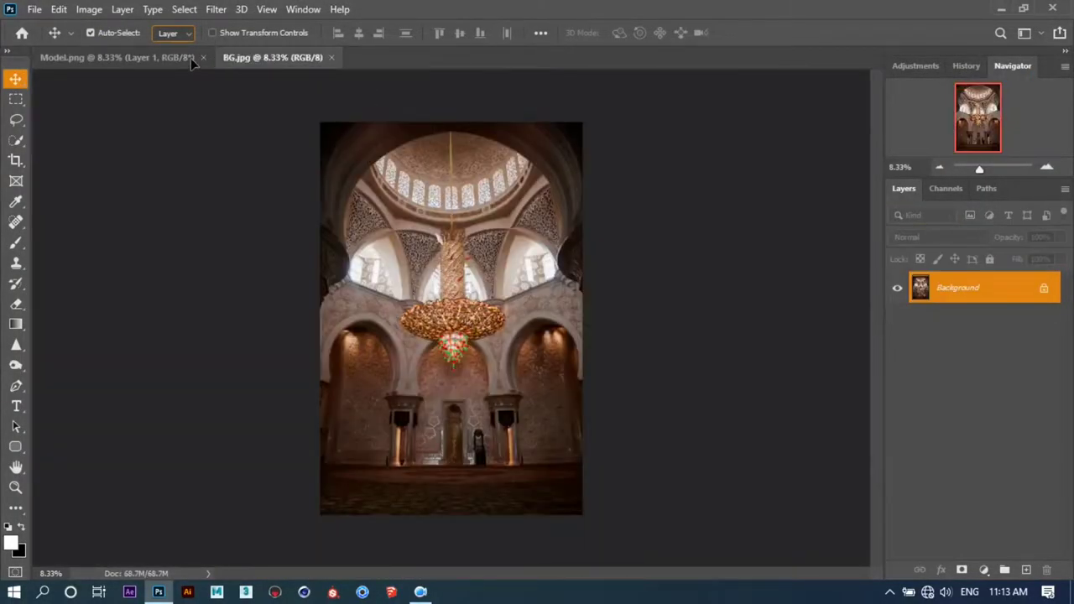
left_click(190, 58)
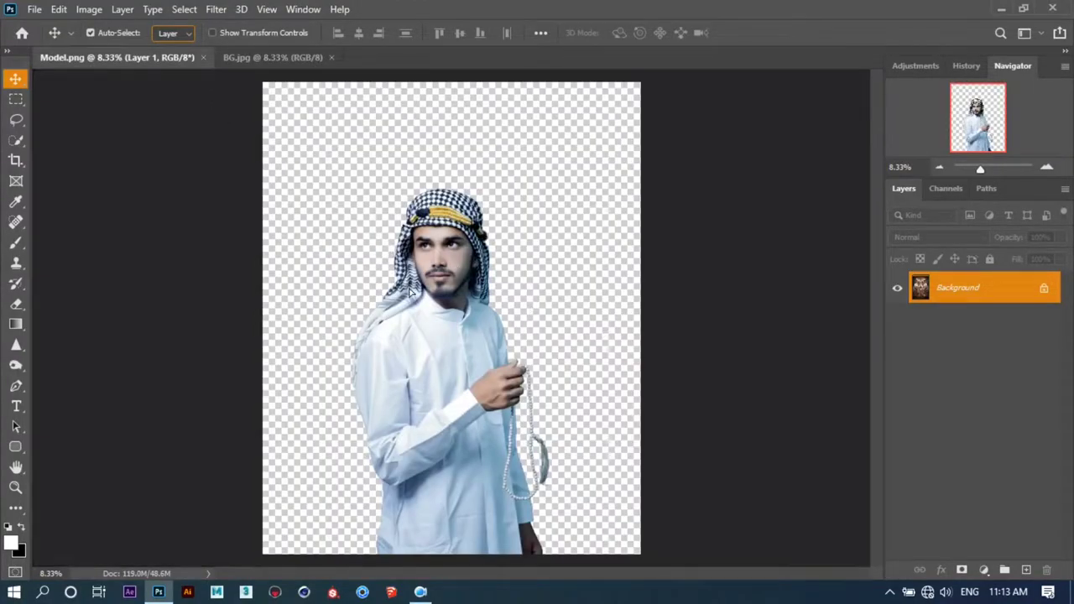
left_click_drag(409, 293, 456, 335)
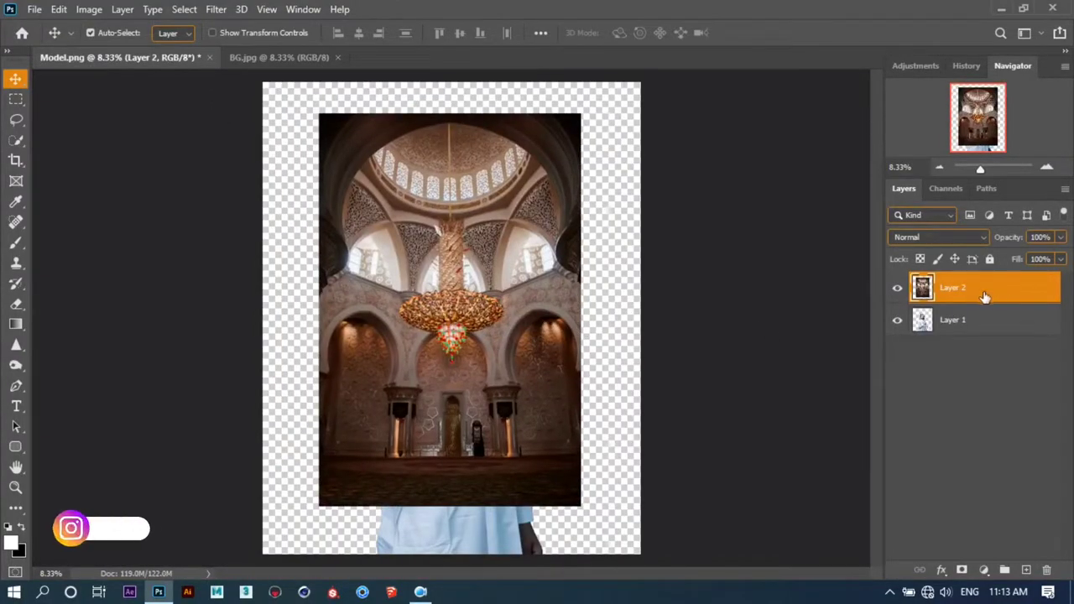
left_click_drag(986, 295, 986, 425)
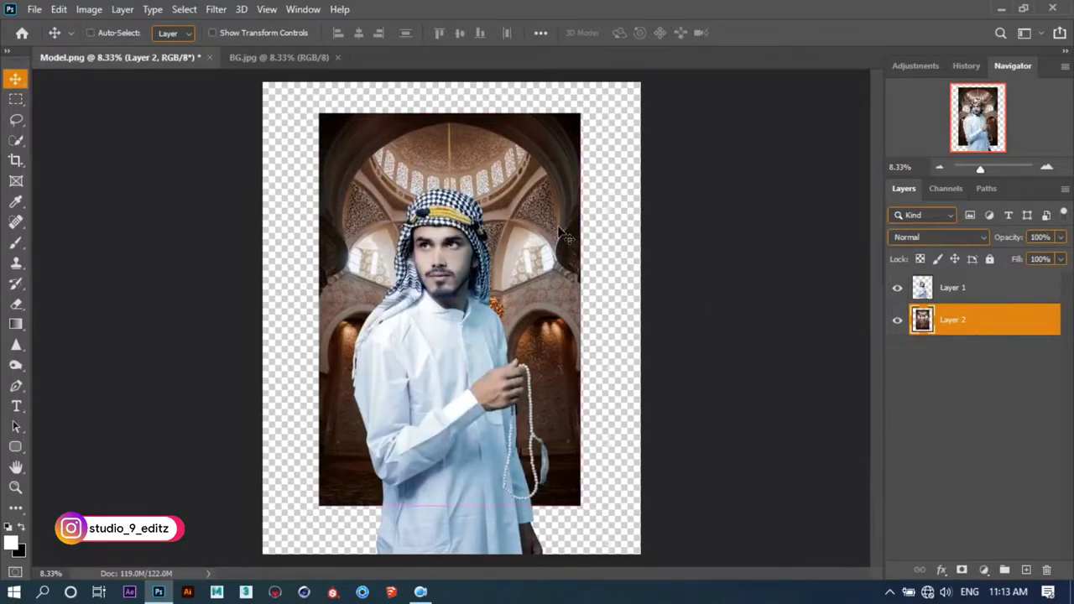
Scale the mosque layer to 149.55% and lower it slightly to fill the canvas
key("ctrl+t")
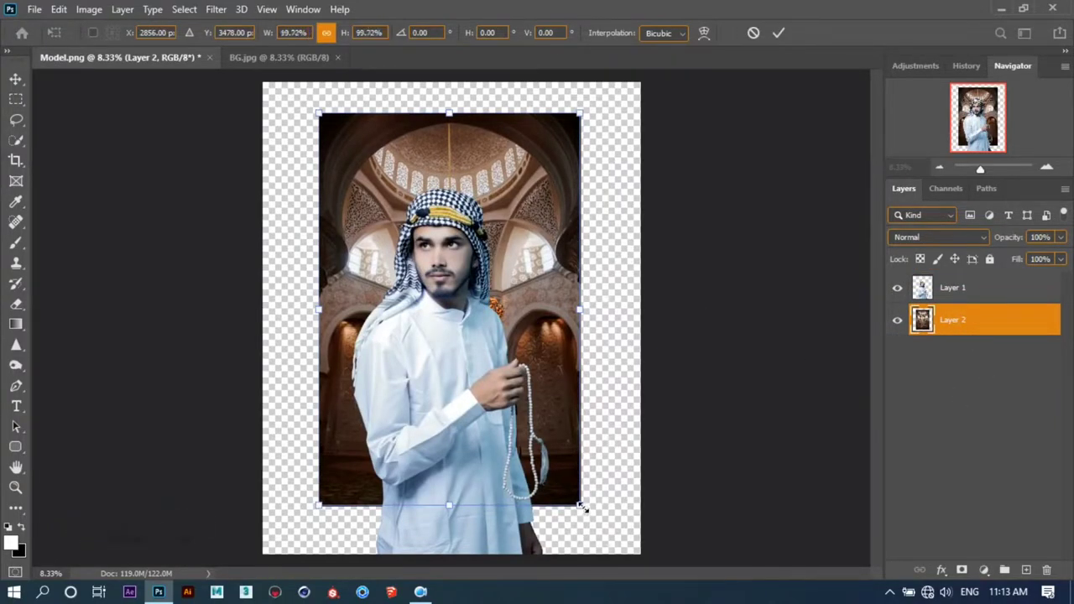
left_click_drag(579, 506, 672, 586)
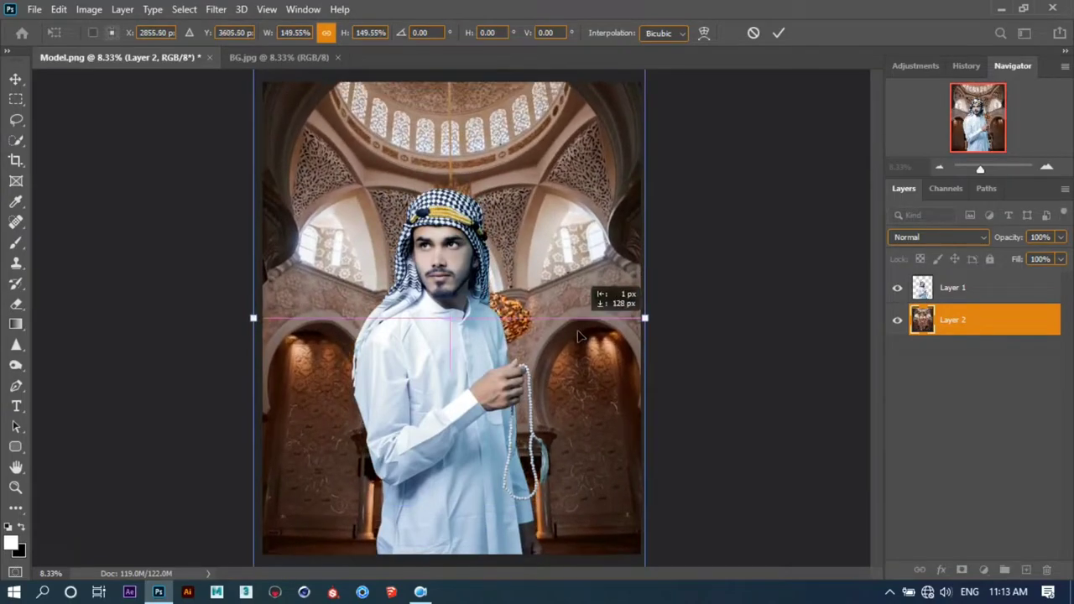
left_click_drag(579, 322, 579, 340)
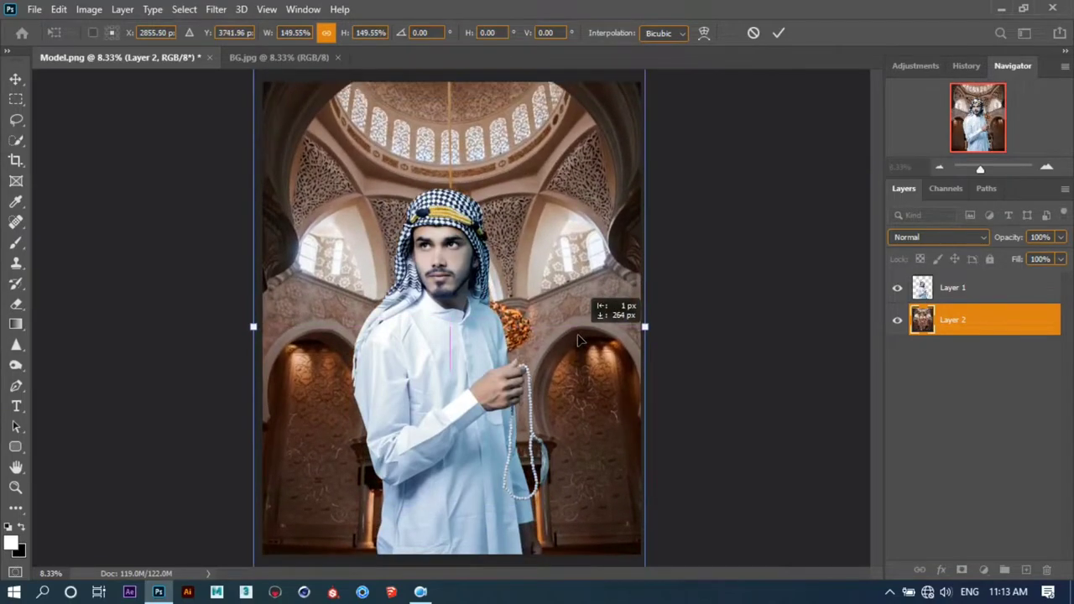
left_click(778, 34)
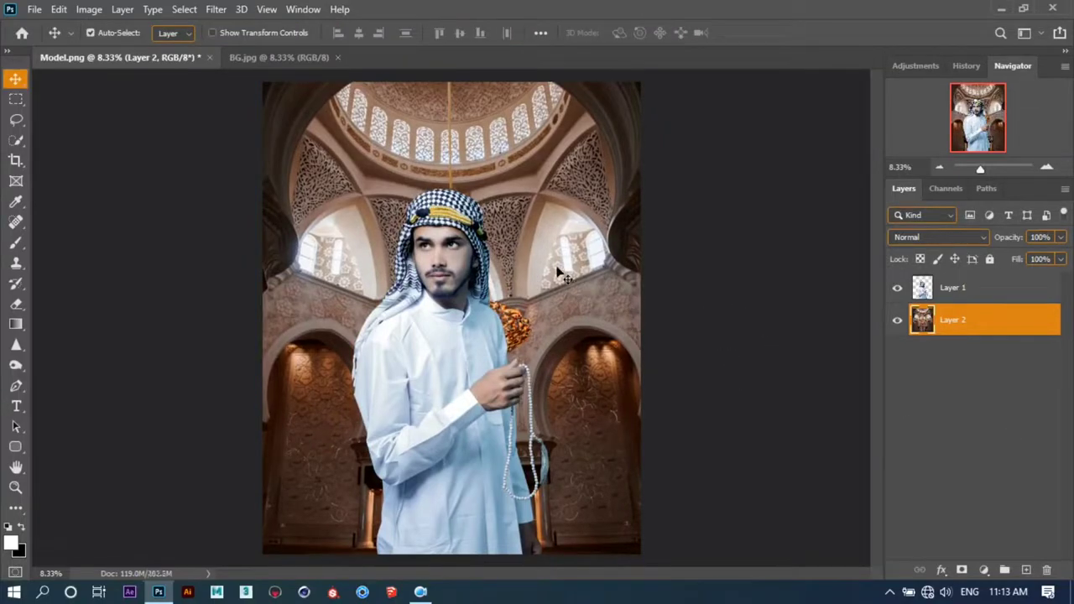
Open the Camera Raw Filter on the mosque layer
scroll(633, 332, "up", 2)
scroll(596, 302, "down", 1)
scroll(561, 283, "down", 1)
left_click(216, 10)
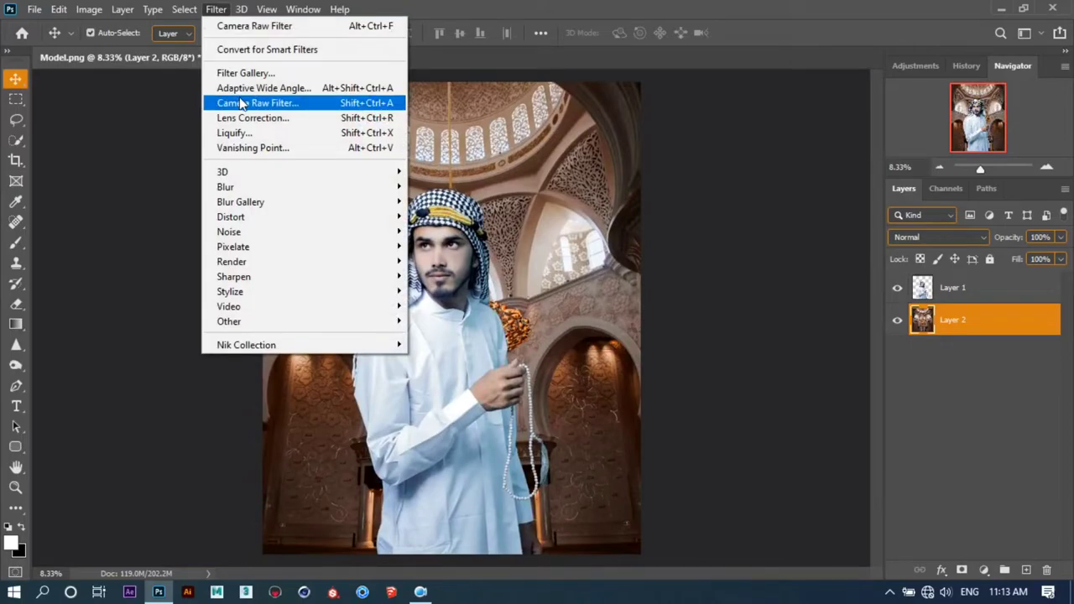
left_click(242, 102)
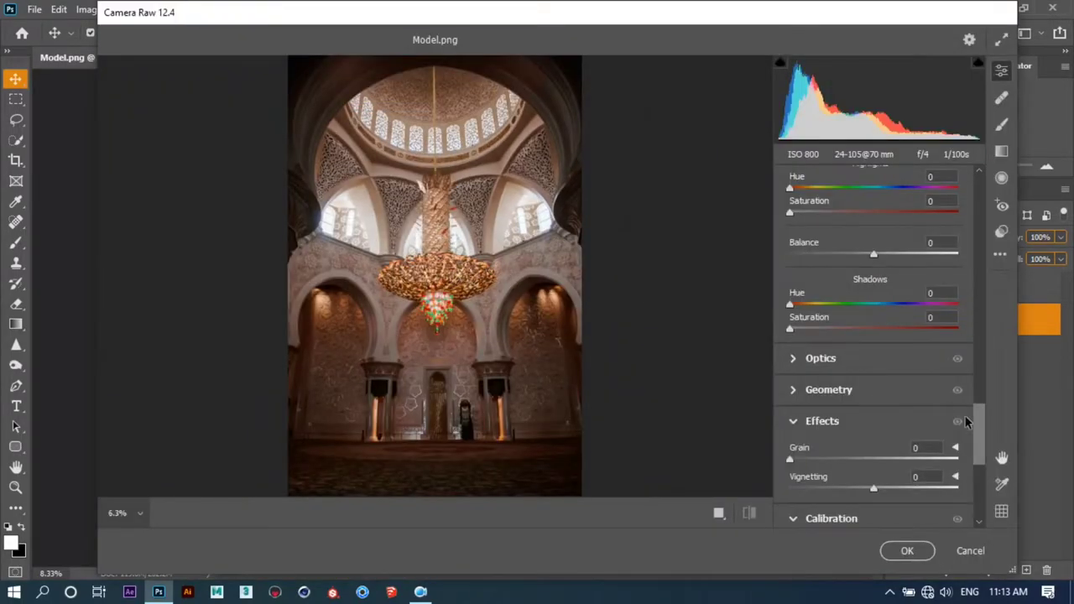
Set Exposure +0.50, Blacks +42 and Shadows +38 in the Basic panel
scroll(891, 267, "up", 10)
scroll(891, 267, "up", 10)
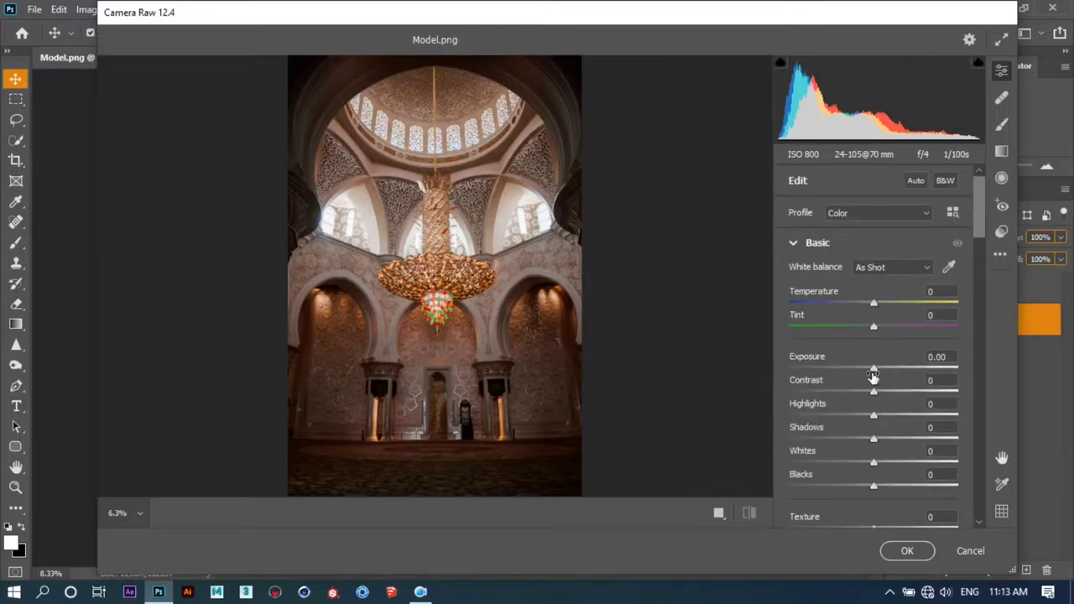
mouse_move(872, 372)
left_mouse_down()
mouse_move(881, 369)
mouse_move(879, 394)
left_mouse_up()
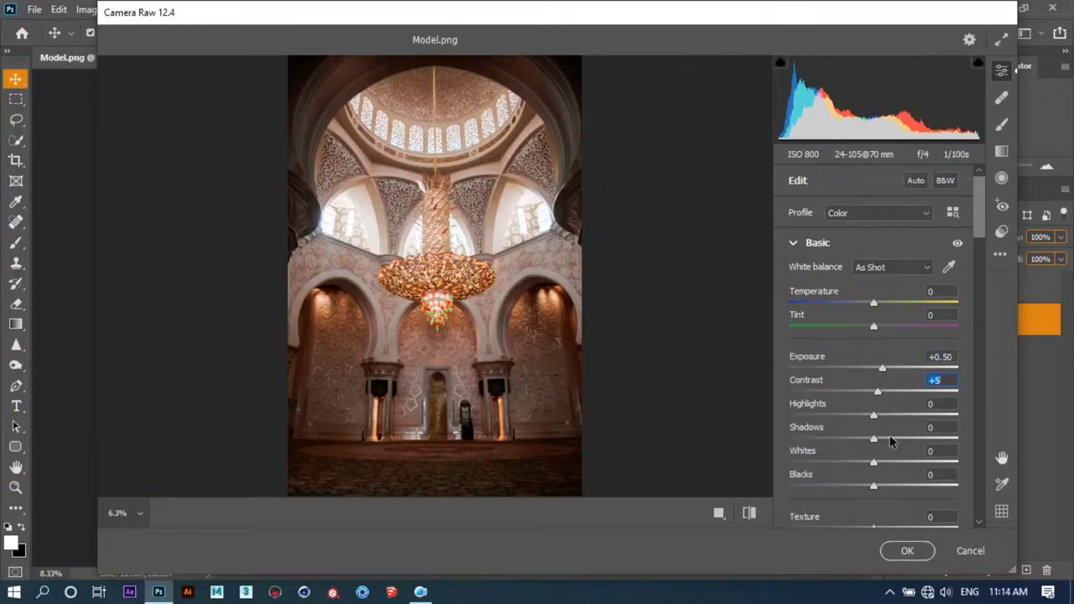
left_click_drag(873, 486, 910, 487)
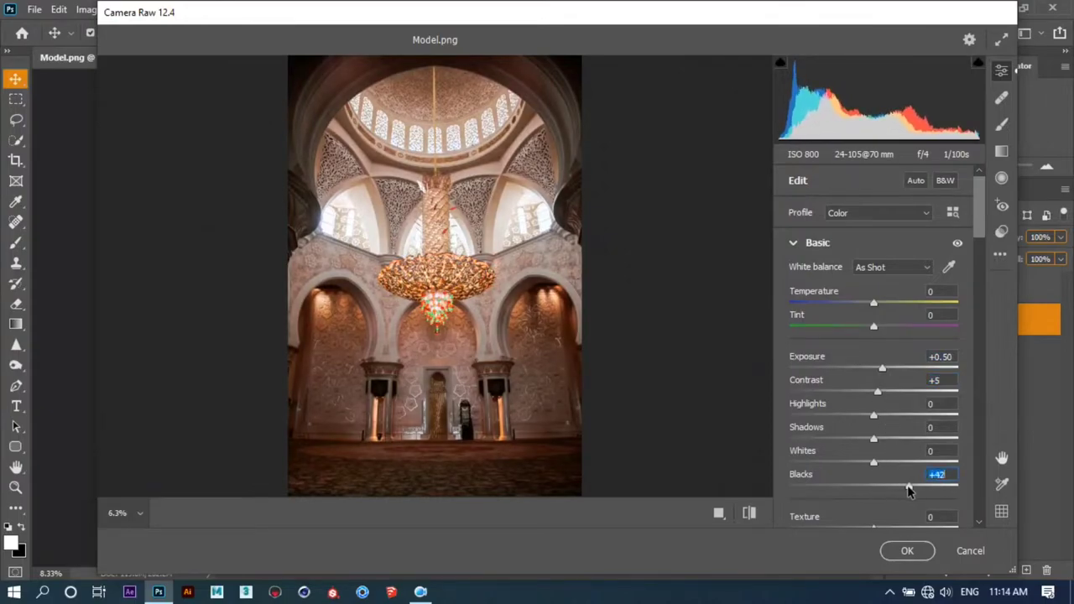
left_click_drag(873, 440, 905, 438)
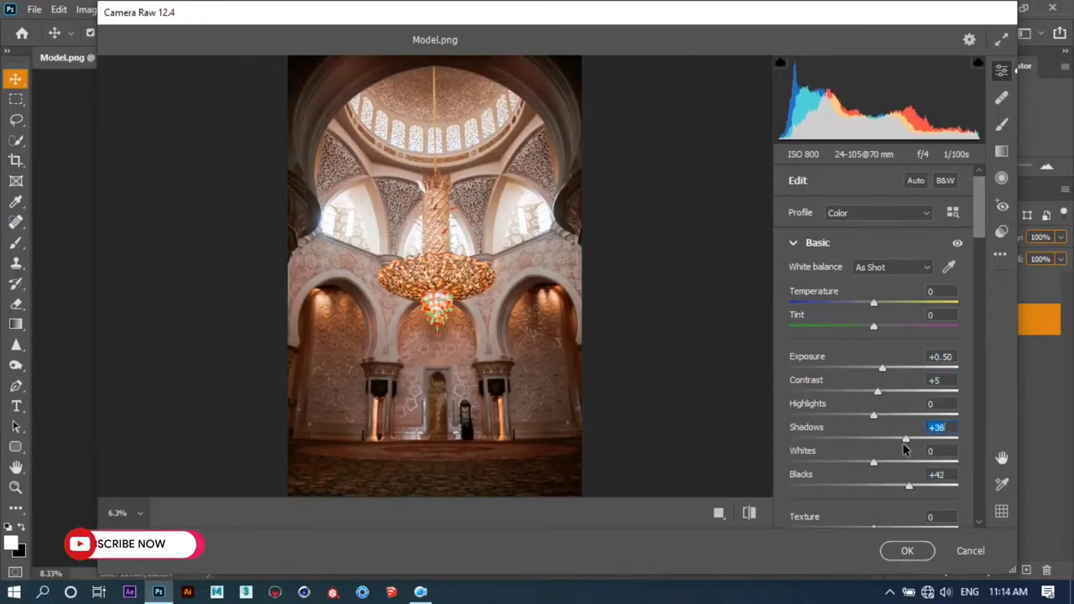
Add Exposure +1.25 graduated filters from the top, bottom and across the dome, then apply Camera Raw
left_click(1001, 151)
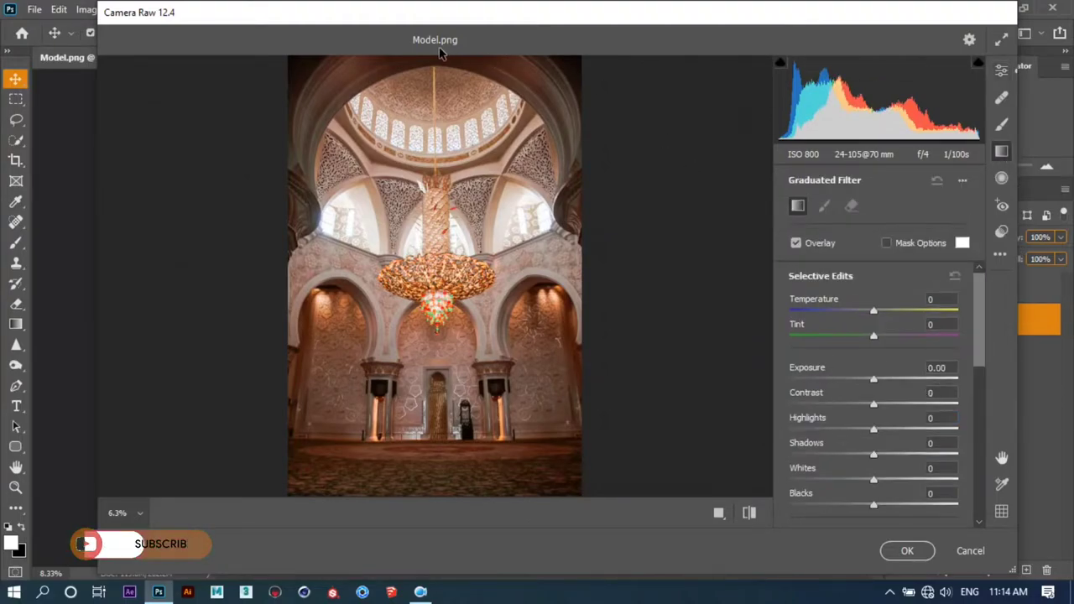
left_click_drag(438, 58, 438, 304)
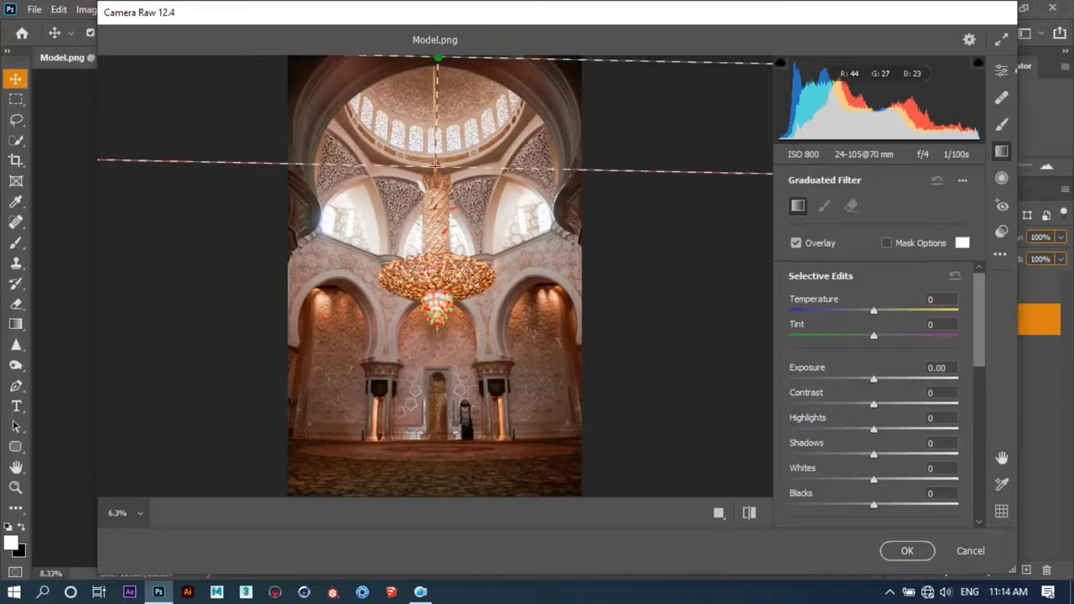
left_click(894, 379)
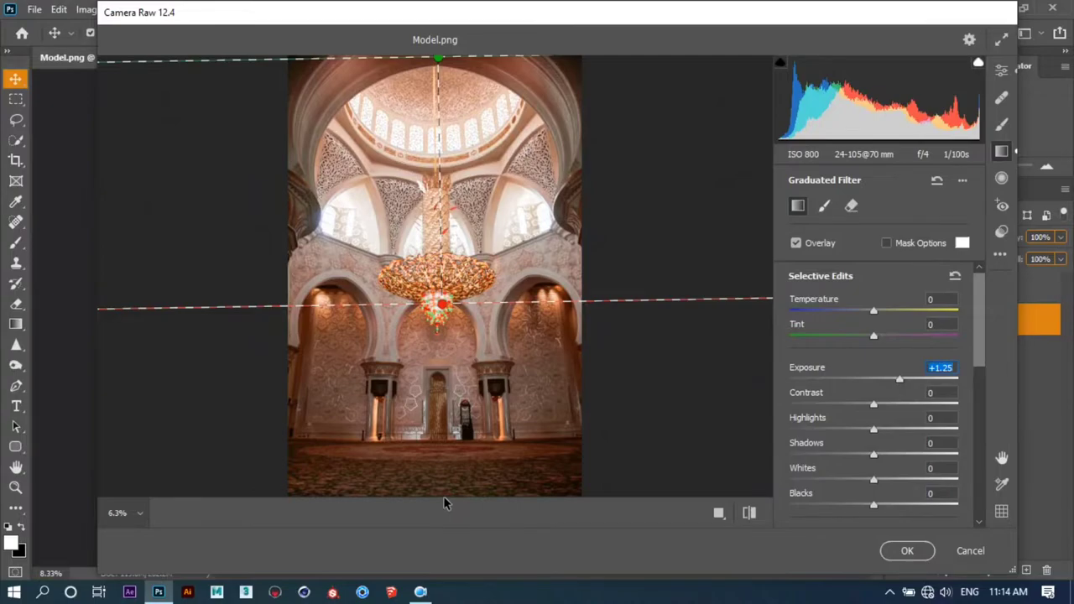
left_click_drag(443, 496, 441, 273)
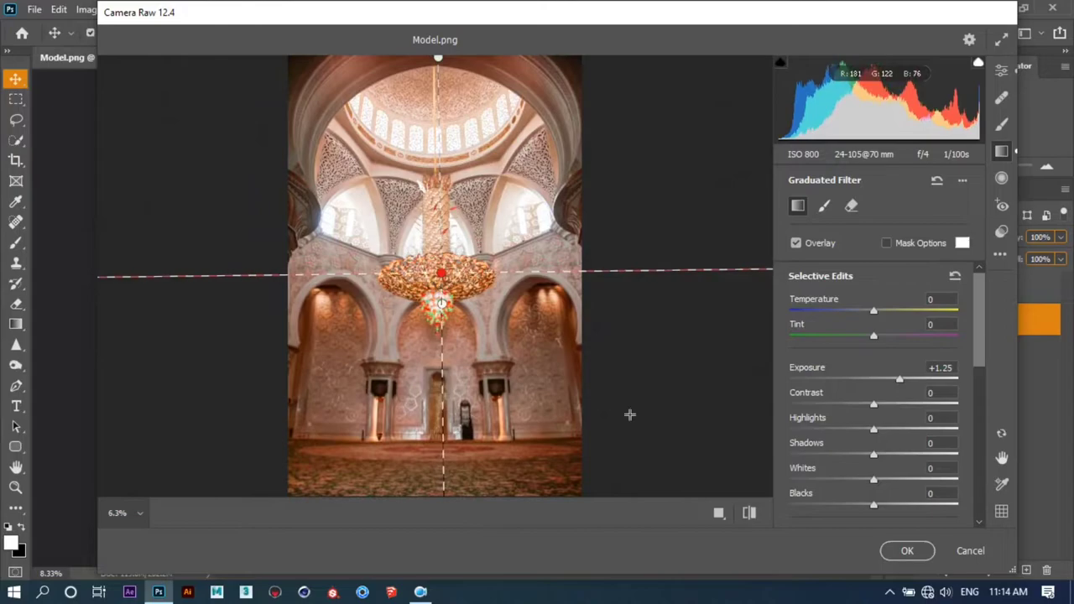
left_click_drag(173, 101, 377, 101)
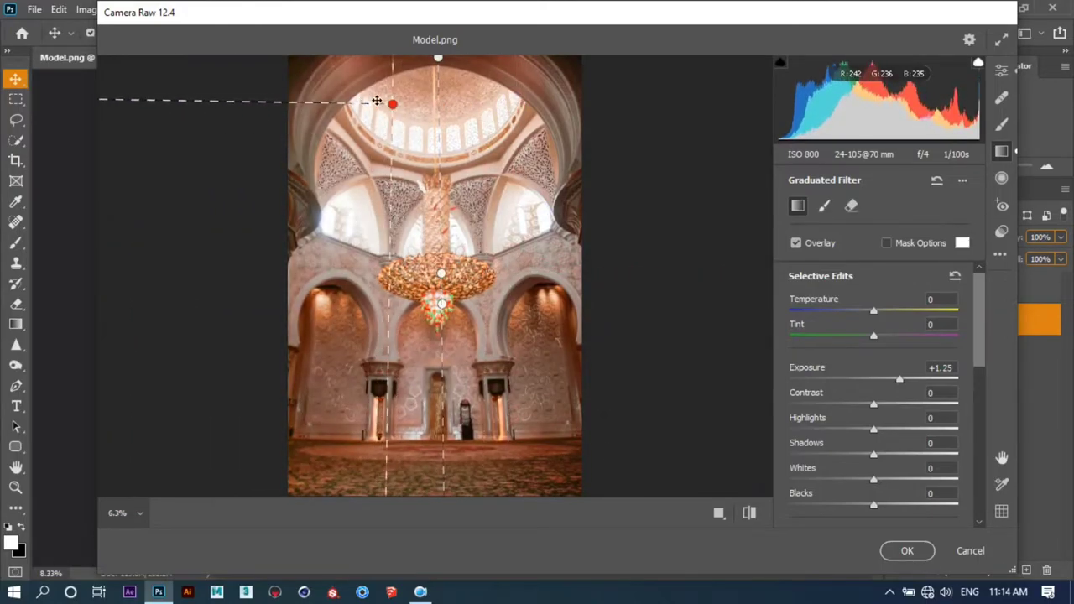
left_click_drag(377, 100, 765, 123)
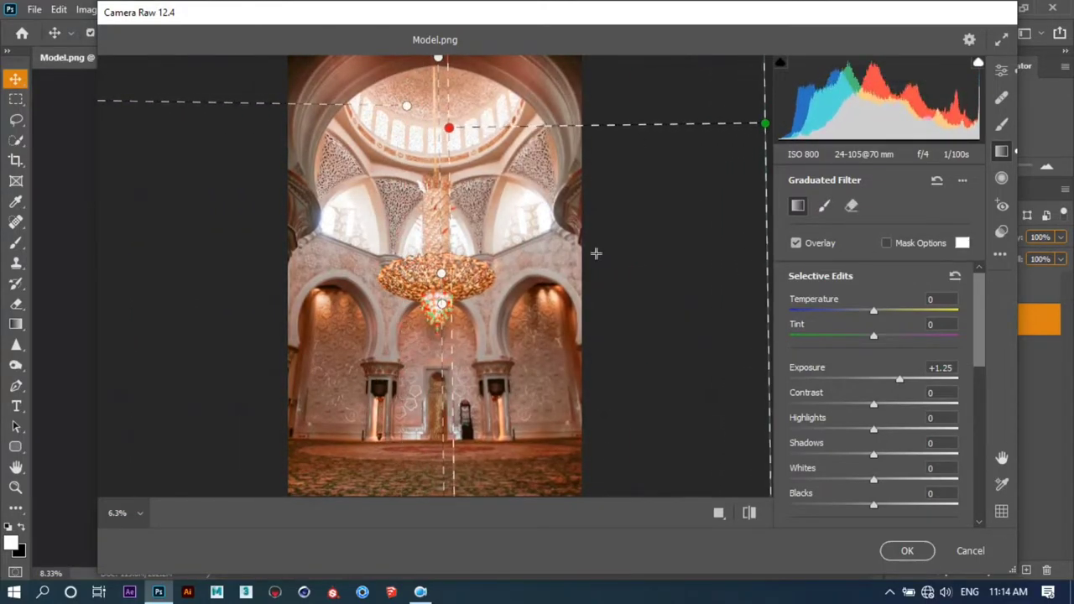
left_click(910, 551)
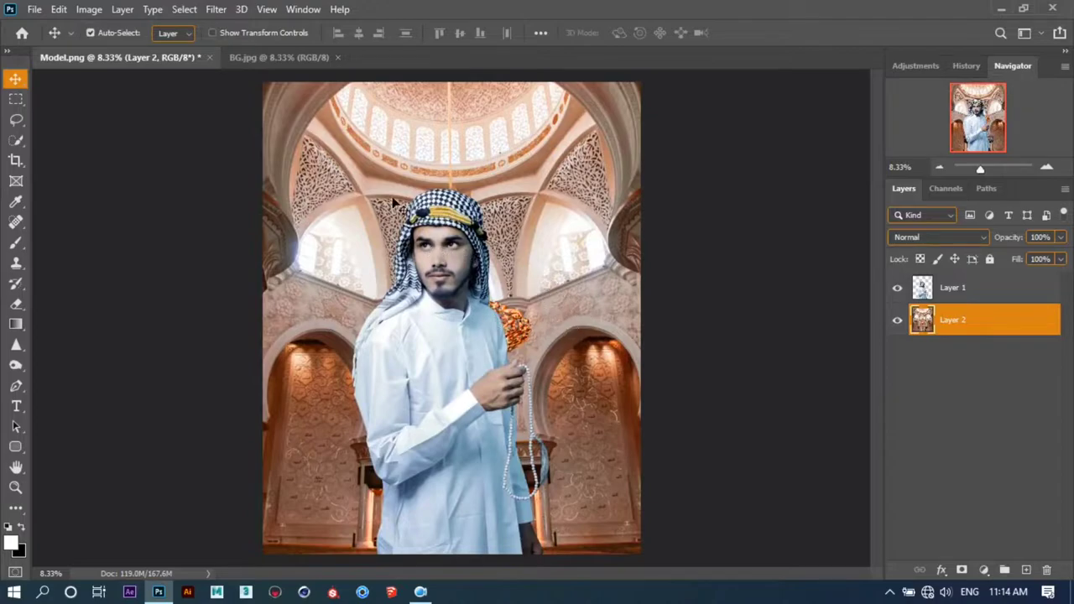
Apply a 20 px Field Blur with 20% Light Bokeh to the mosque layer
left_click(216, 9)
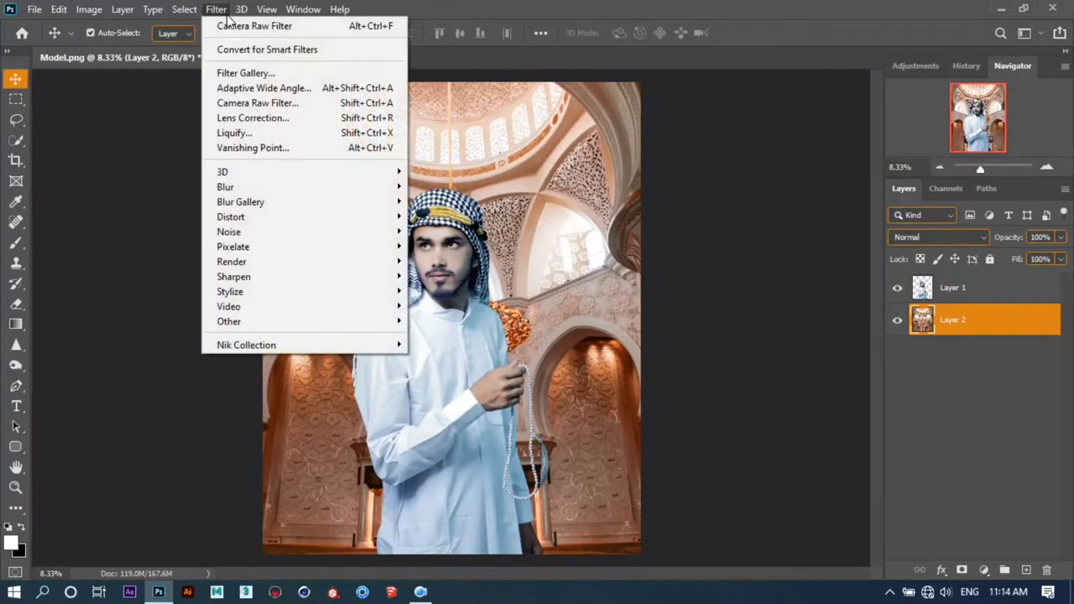
mouse_move(241, 201)
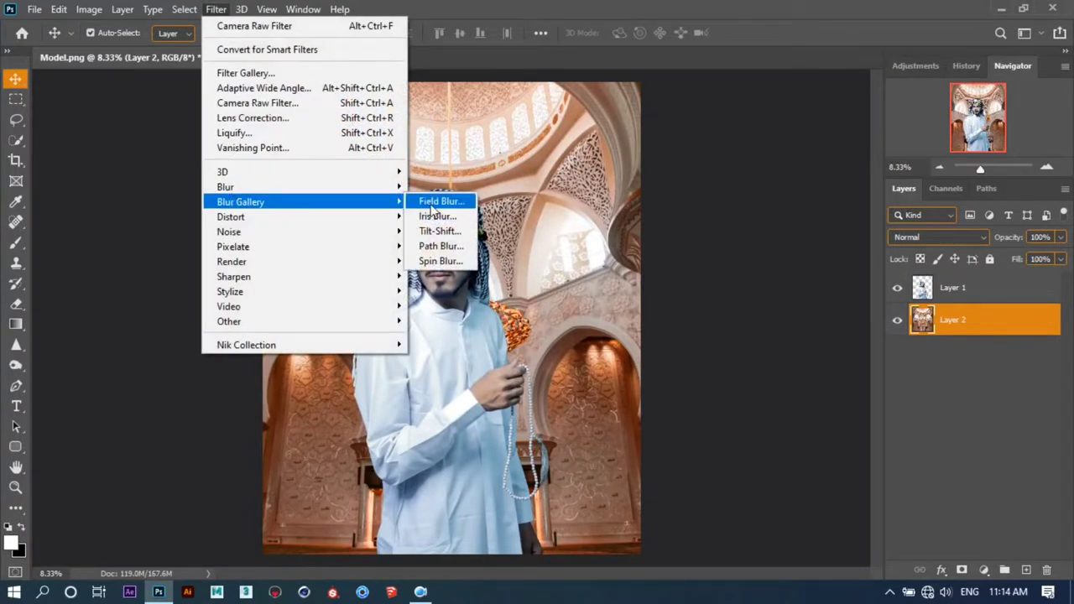
left_click(432, 208)
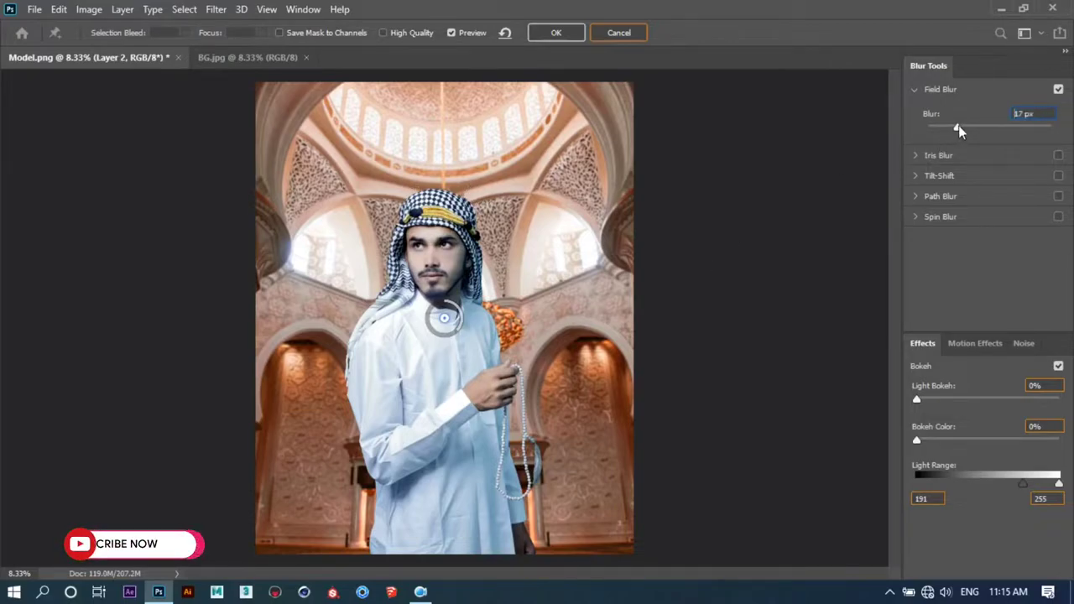
left_click_drag(959, 127, 962, 128)
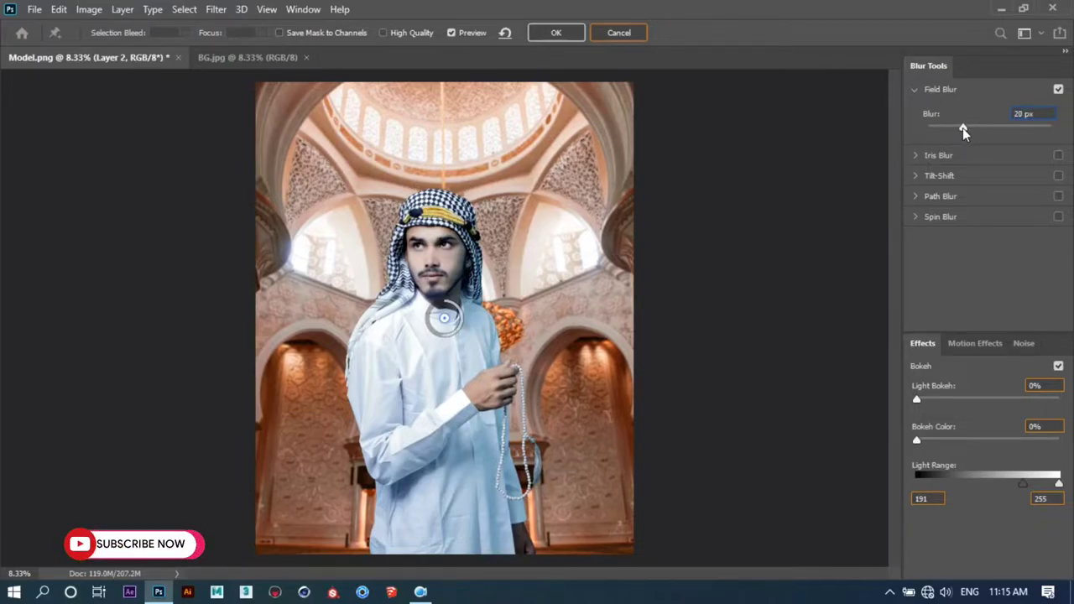
mouse_move(917, 400)
left_mouse_down()
mouse_move(955, 401)
mouse_move(945, 410)
left_mouse_up()
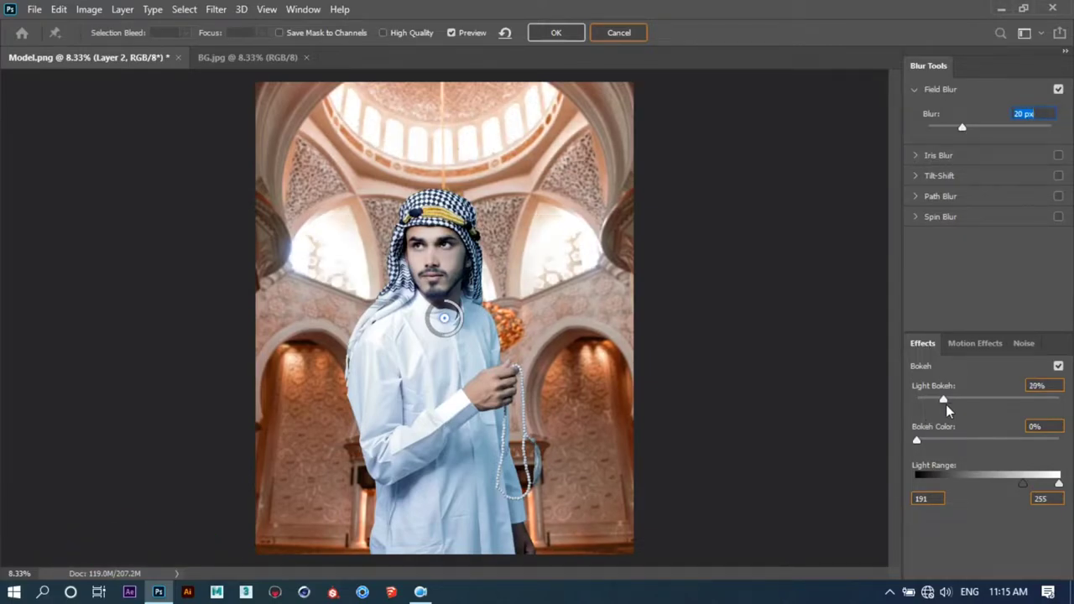
left_click(569, 35)
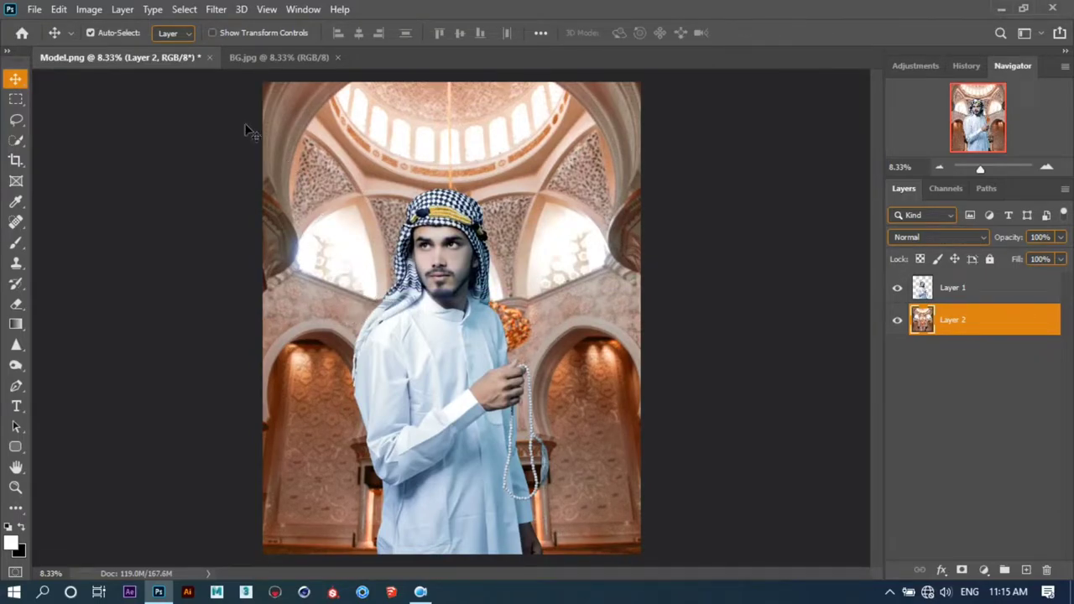
Open Lens.png and drag the glow into the Model.png composition
left_click(34, 9)
left_click(48, 38)
double_click(420, 159)
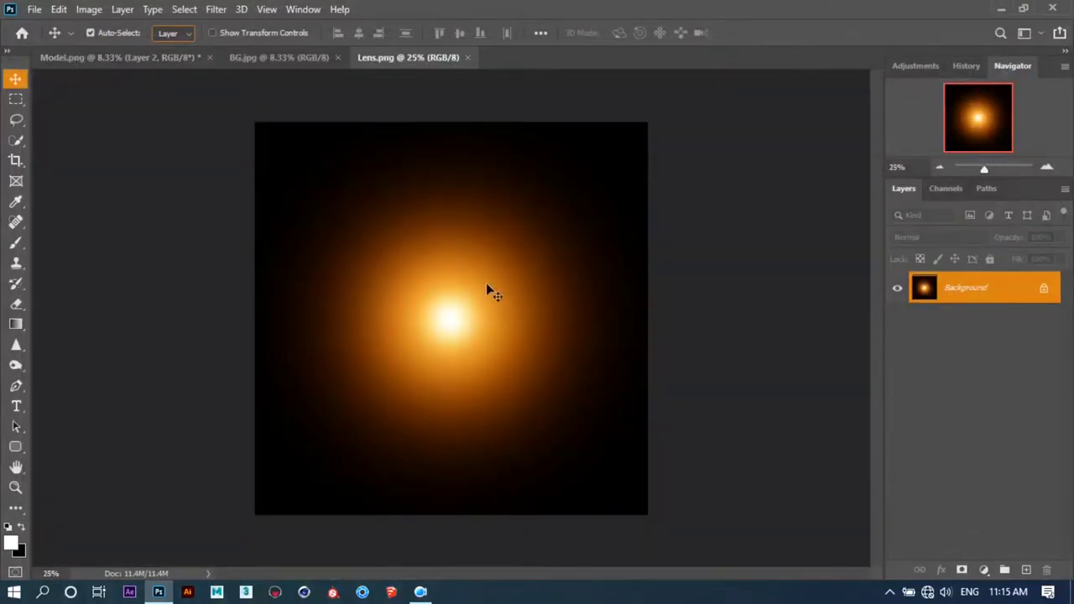
mouse_move(486, 285)
left_mouse_down()
mouse_move(390, 243)
mouse_move(346, 243)
left_mouse_up()
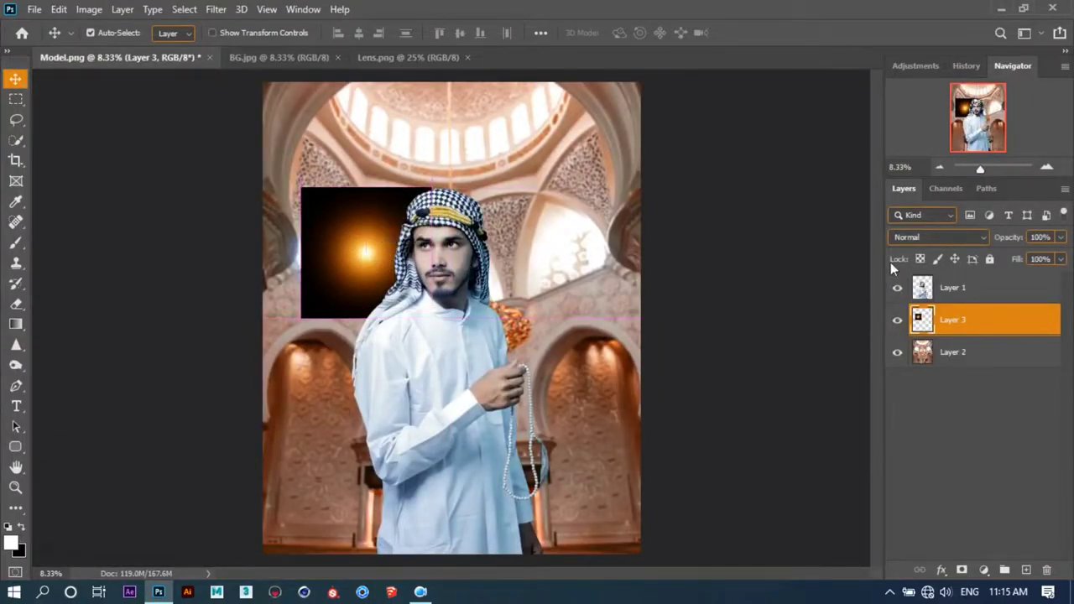
Set the lens layer to Screen, enlarge it, and stack it above the man's layer
left_click(923, 237)
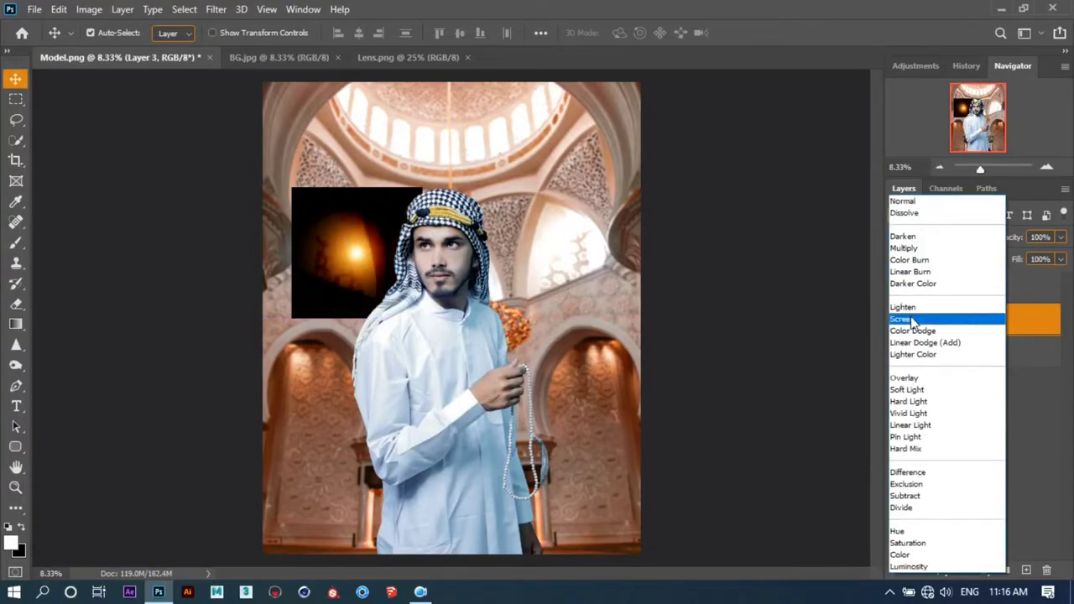
left_click(913, 314)
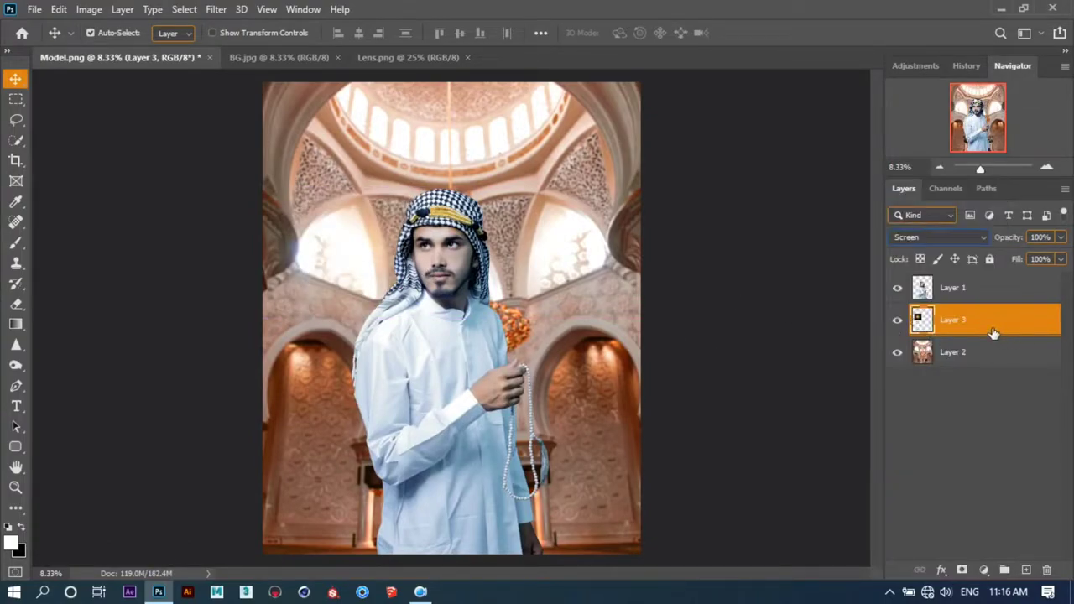
key("ctrl+t")
left_click_drag(421, 317, 445, 292)
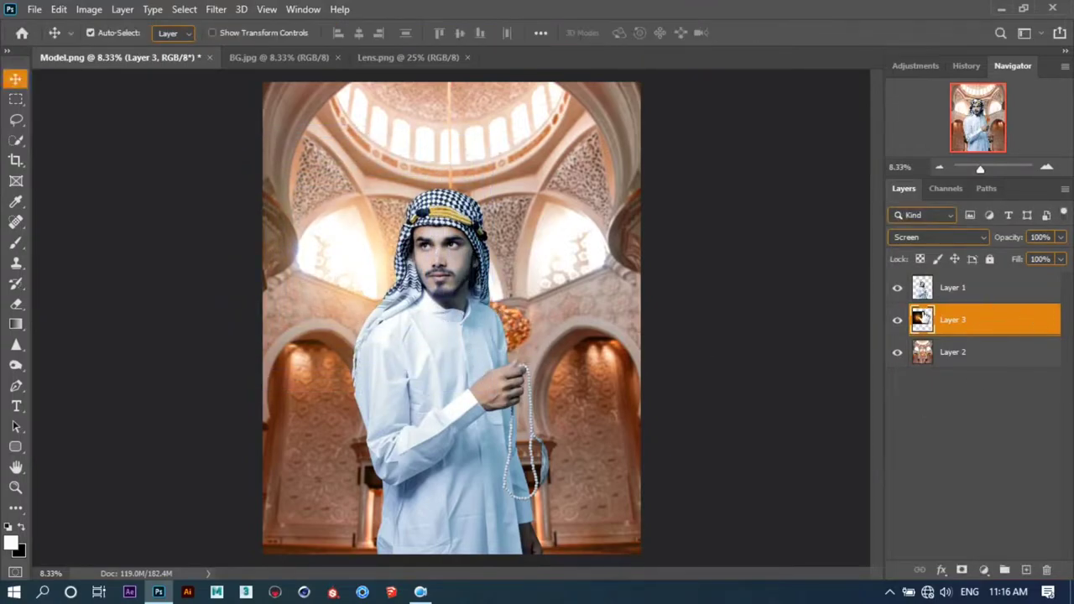
left_click_drag(976, 319, 974, 287)
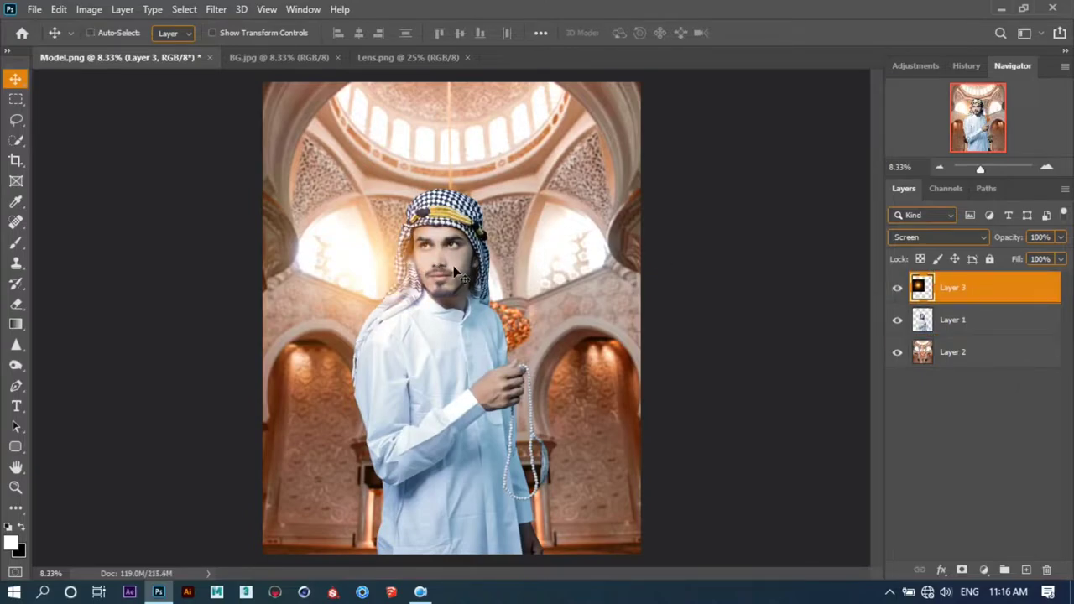
Shrink the lens glow to about 88%, then add a 65% copy beside the man's head
key("ctrl+t")
left_click_drag(501, 400, 443, 330)
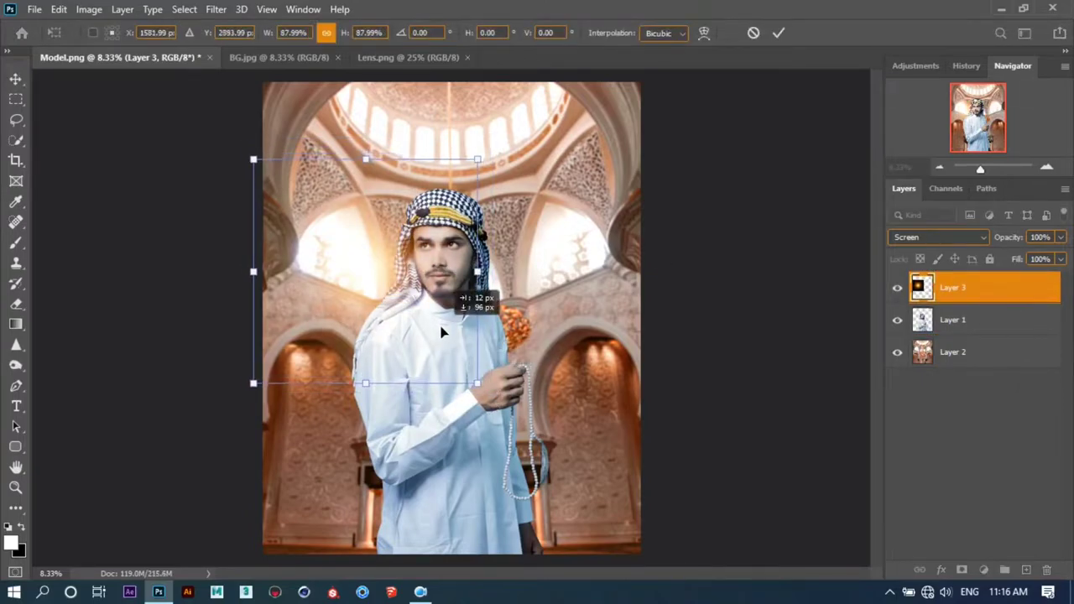
key("Return")
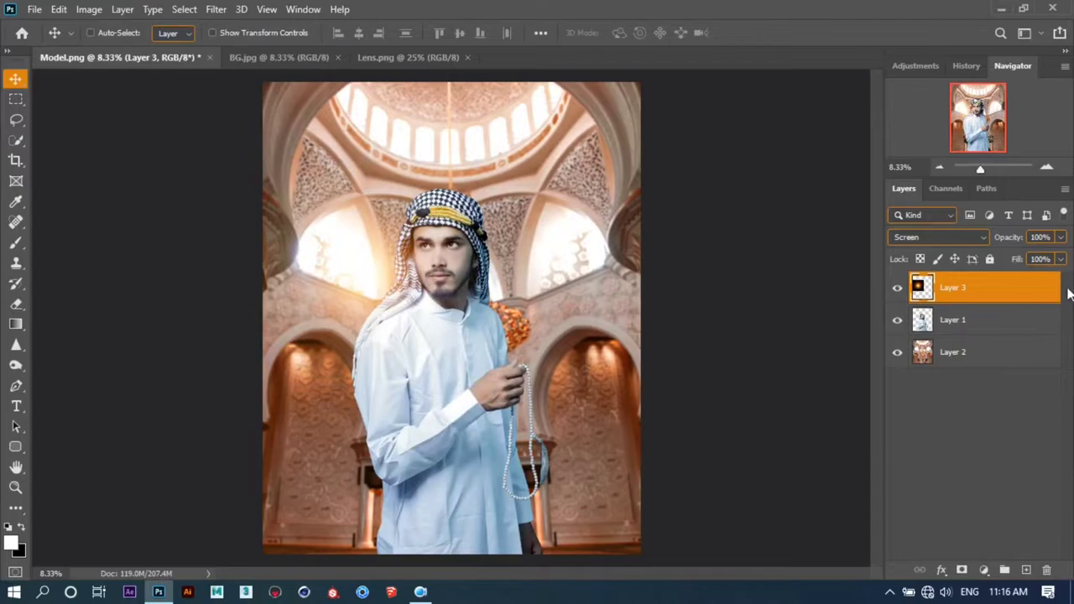
key("ctrl+j")
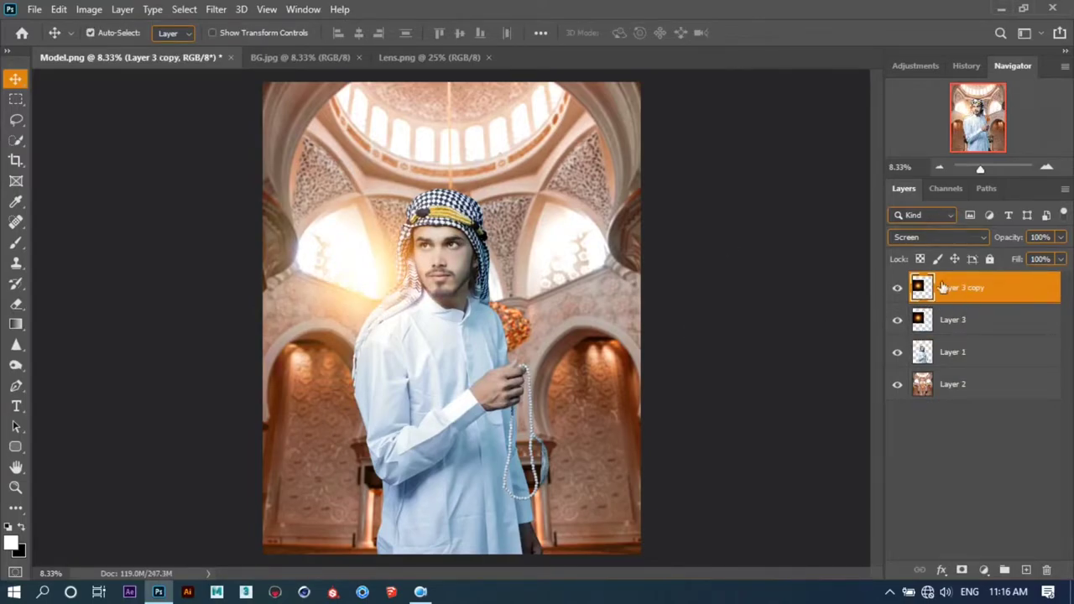
left_click_drag(486, 287, 495, 291)
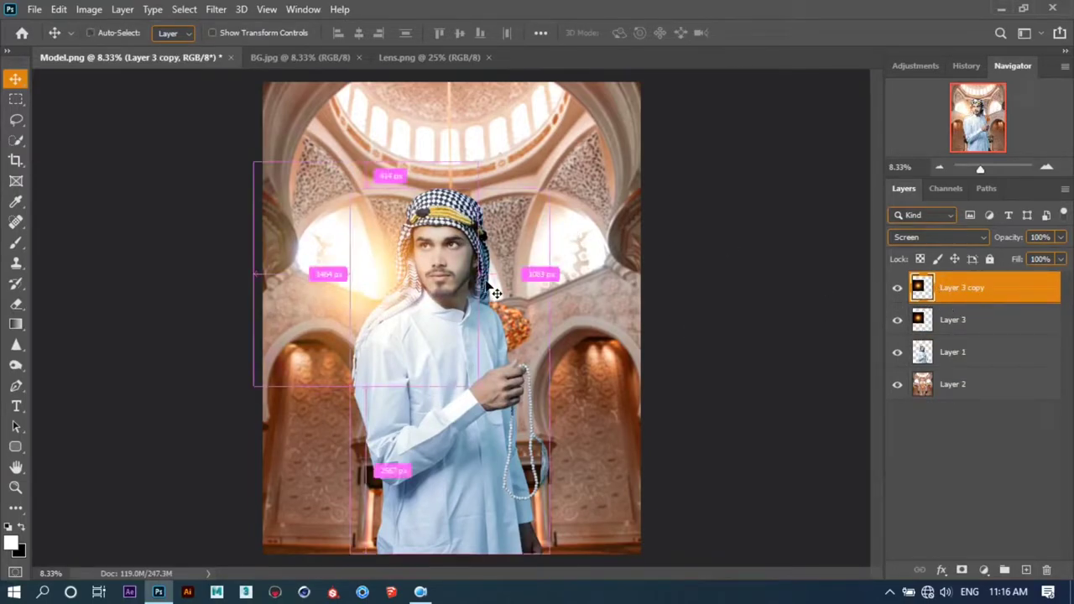
key("ctrl+t")
mouse_move(367, 290)
left_mouse_down()
mouse_move(542, 290)
mouse_move(496, 306)
left_mouse_up()
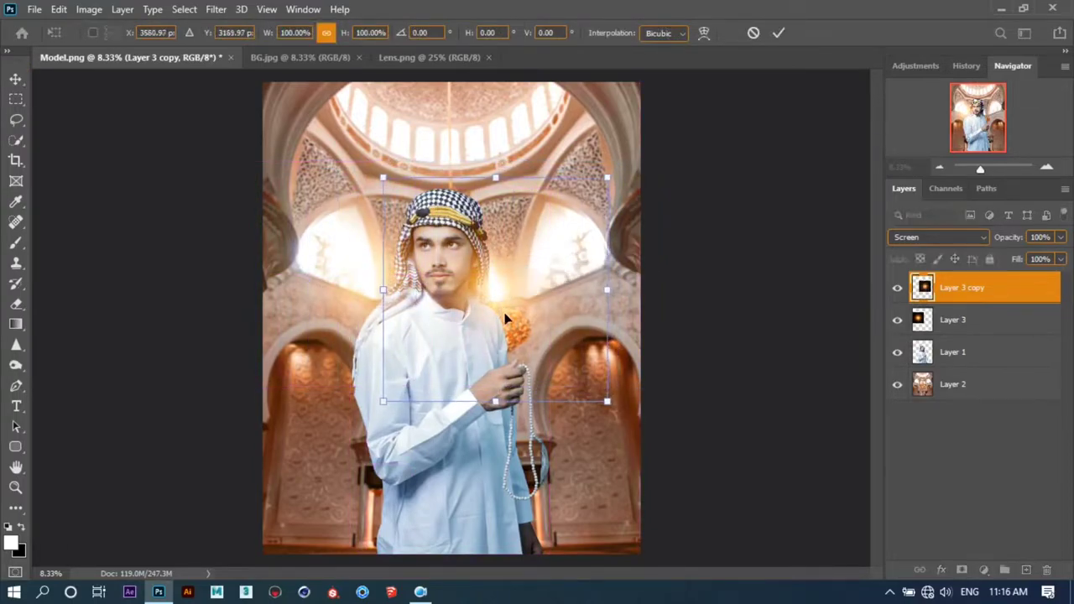
left_click_drag(607, 403, 568, 360)
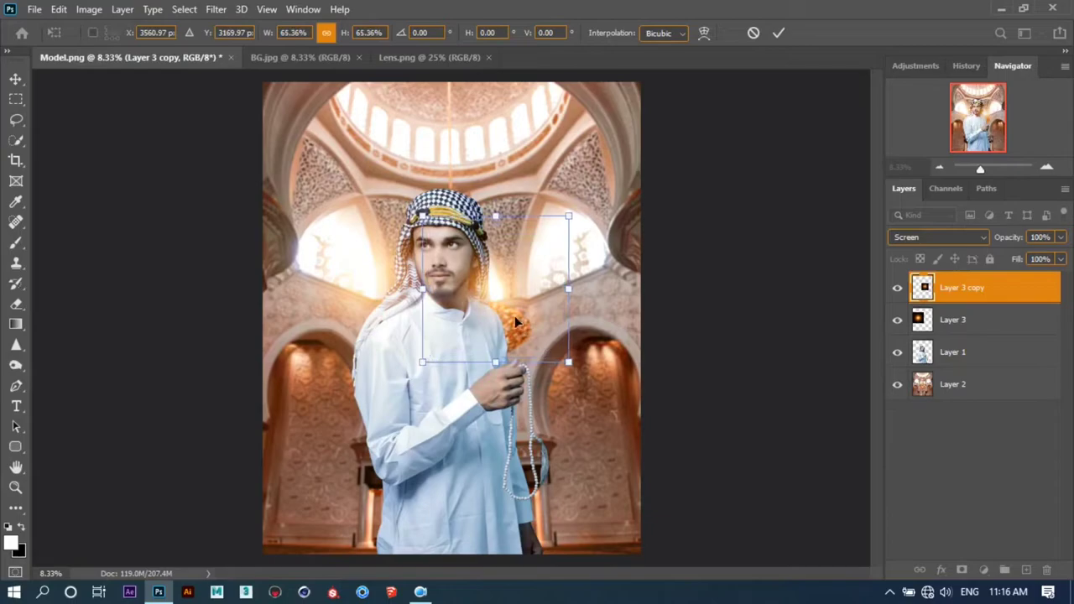
left_click_drag(518, 322, 518, 320)
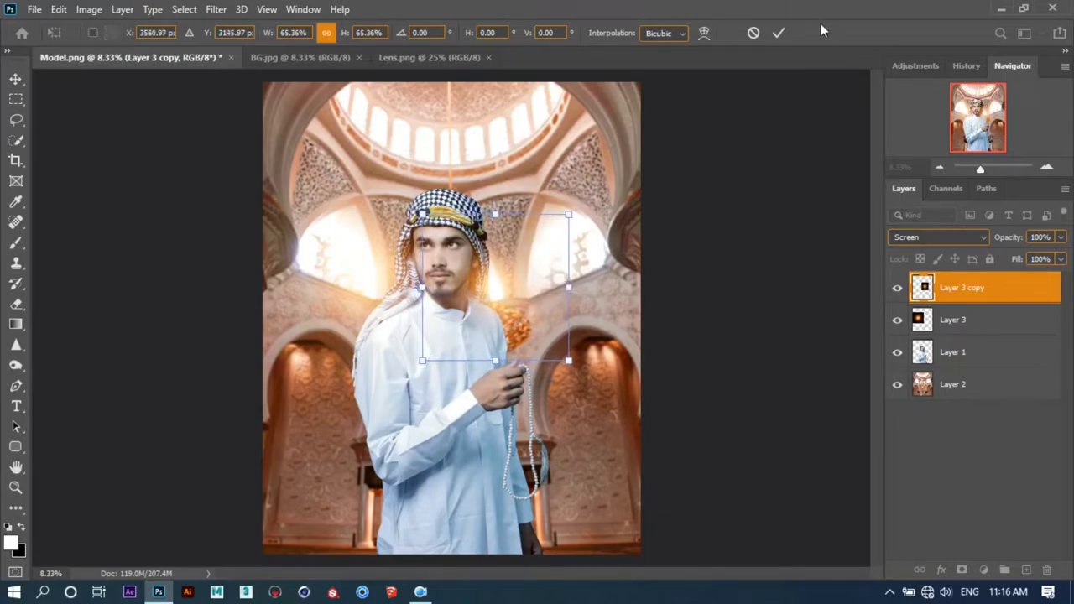
left_click(779, 34)
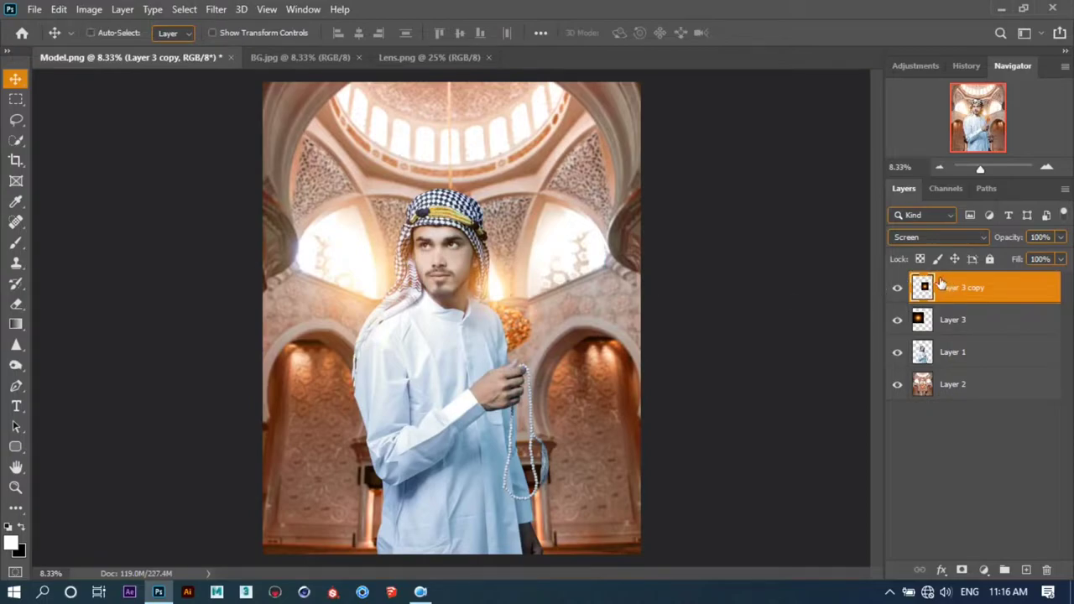
Add another glow copy on the dome, enlarged to about 150%
key("ctrl+j")
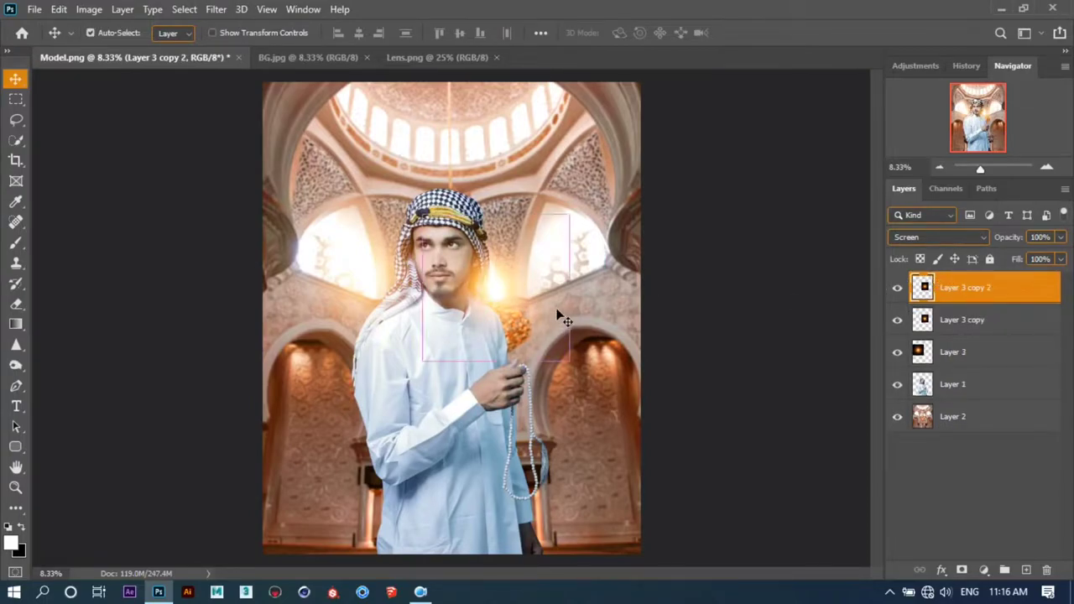
key("ctrl+t")
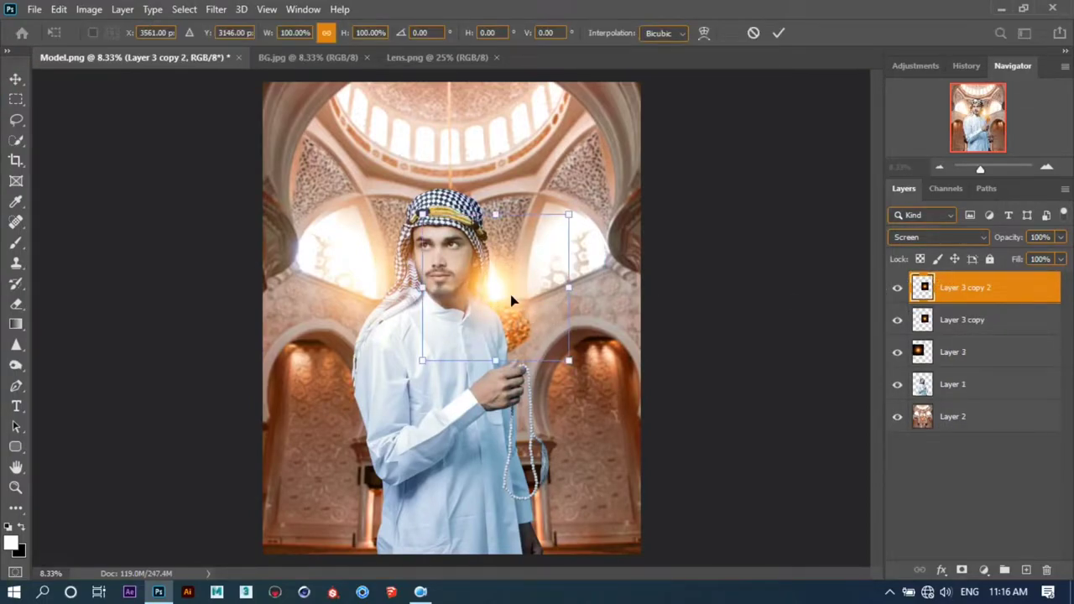
left_click_drag(513, 300, 436, 152)
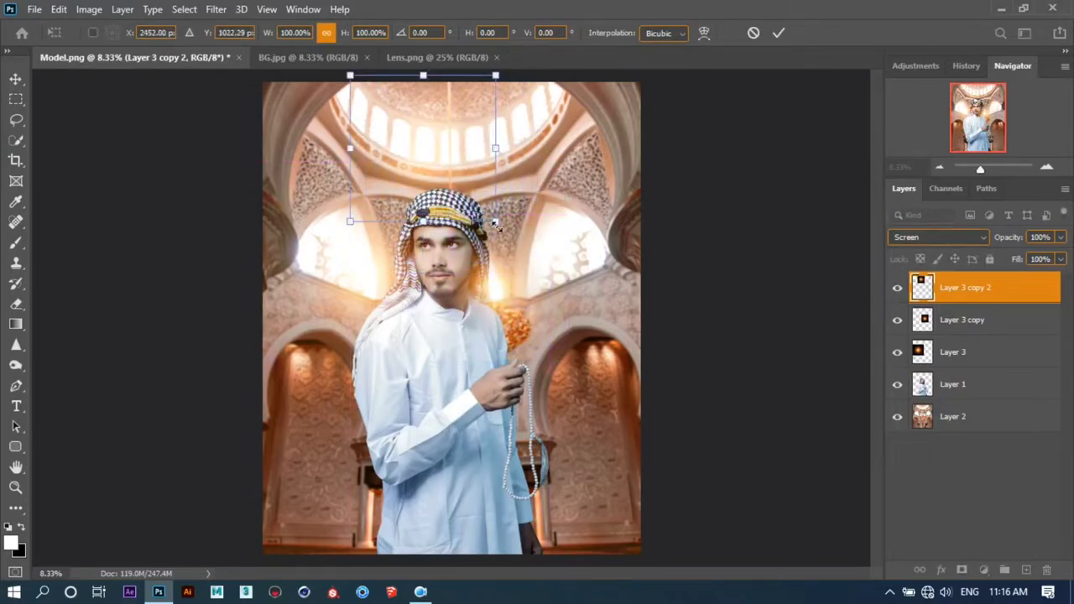
mouse_move(496, 223)
left_mouse_down()
mouse_move(563, 279)
mouse_move(532, 259)
left_mouse_up()
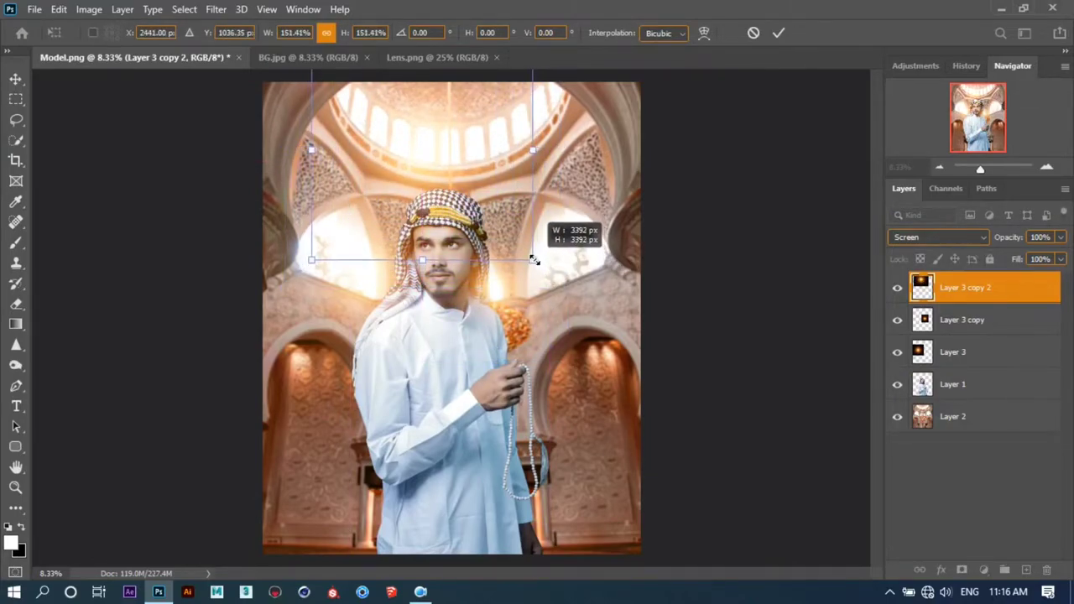
left_click(778, 34)
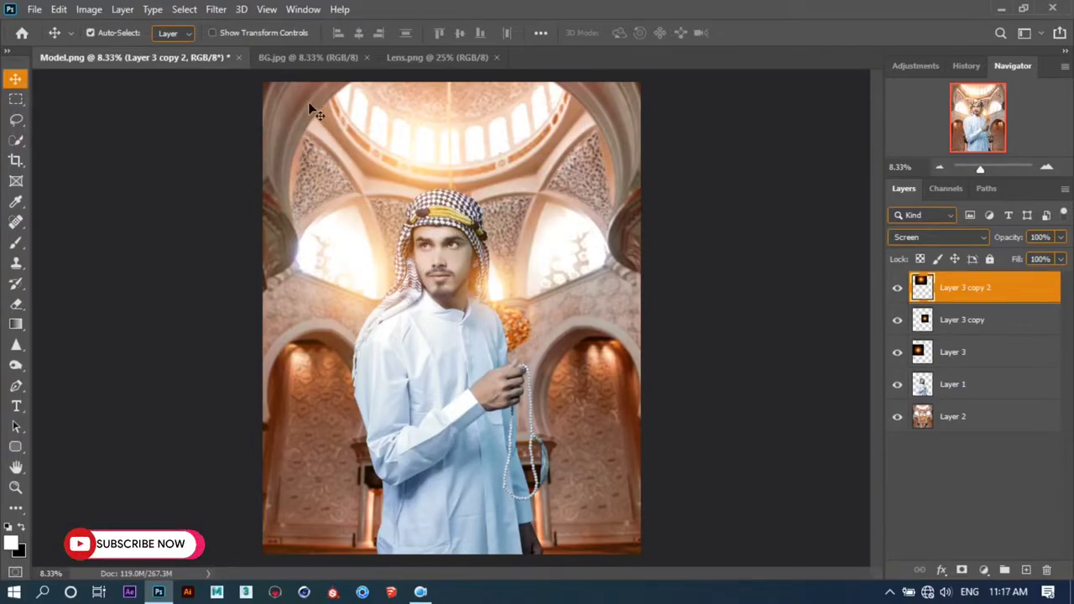
Open the Eid Png logo and bring it into the mosque composite, toward the upper left
left_click(35, 10)
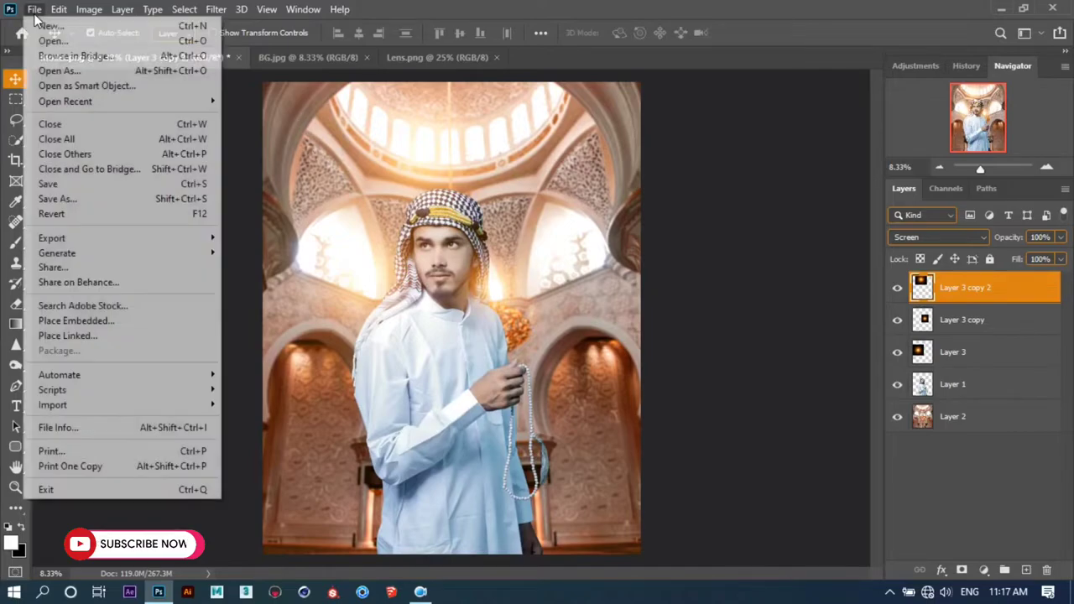
key("Escape")
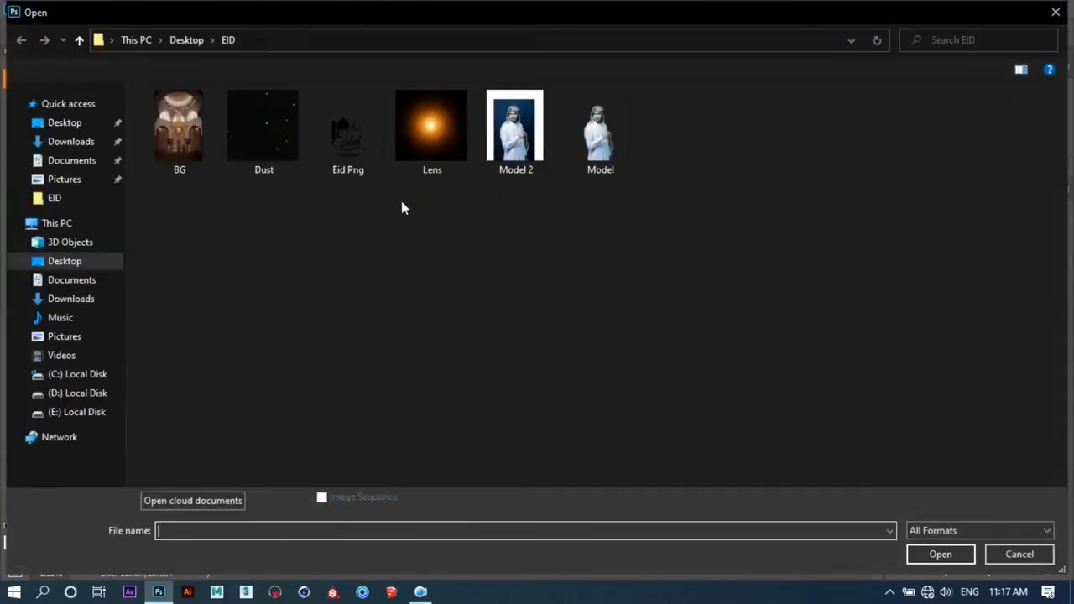
double_click(347, 126)
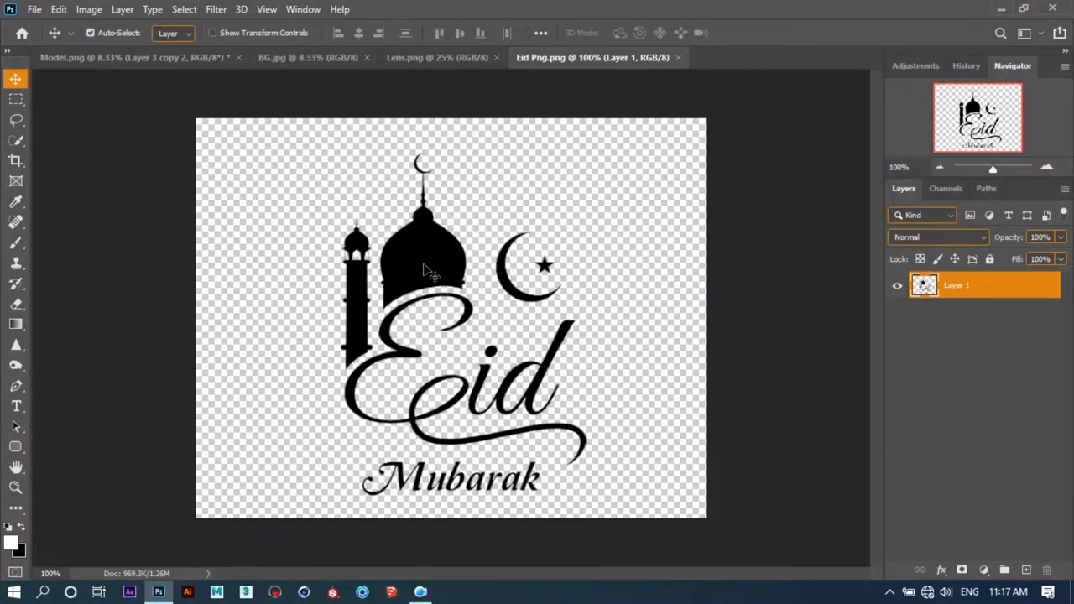
left_click_drag(426, 256, 447, 237)
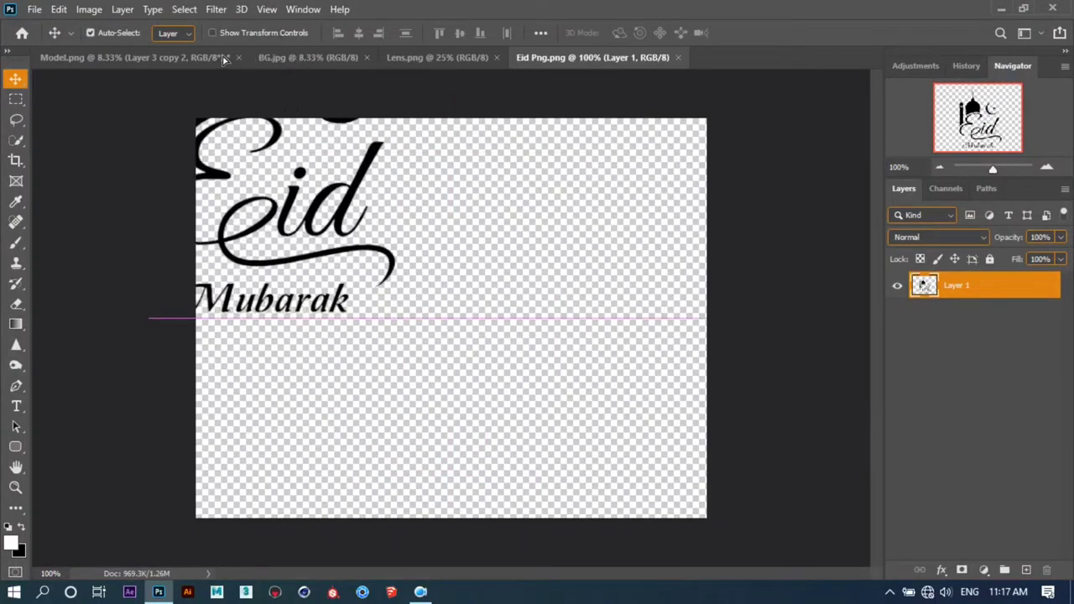
key("ctrl+plus")
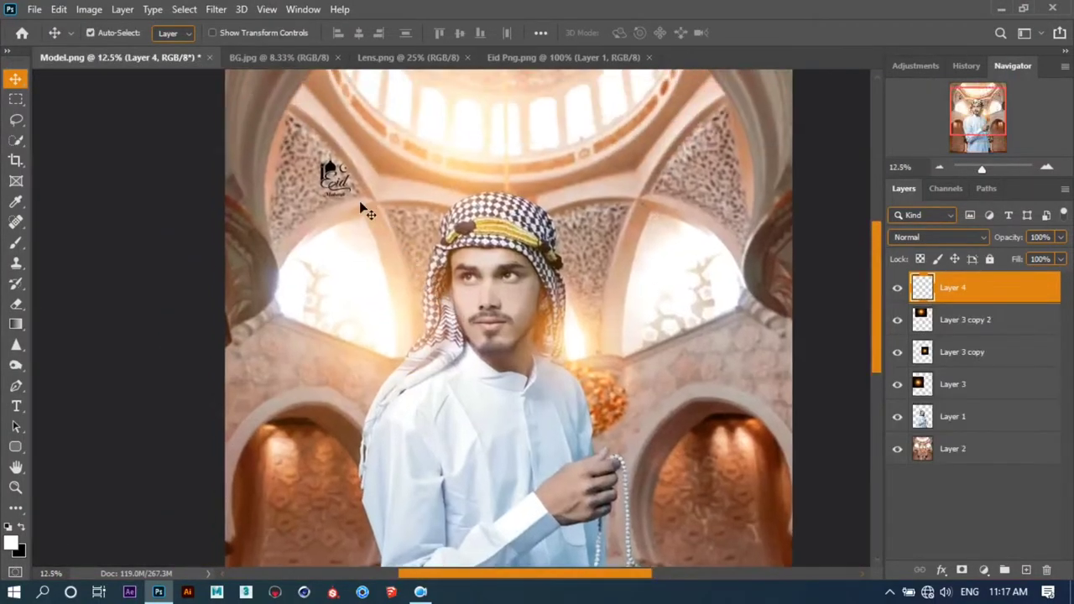
left_click_drag(447, 237, 398, 312)
Enlarge the Eid logo to about 282% and position it in the upper-left corner
key("ctrl+t")
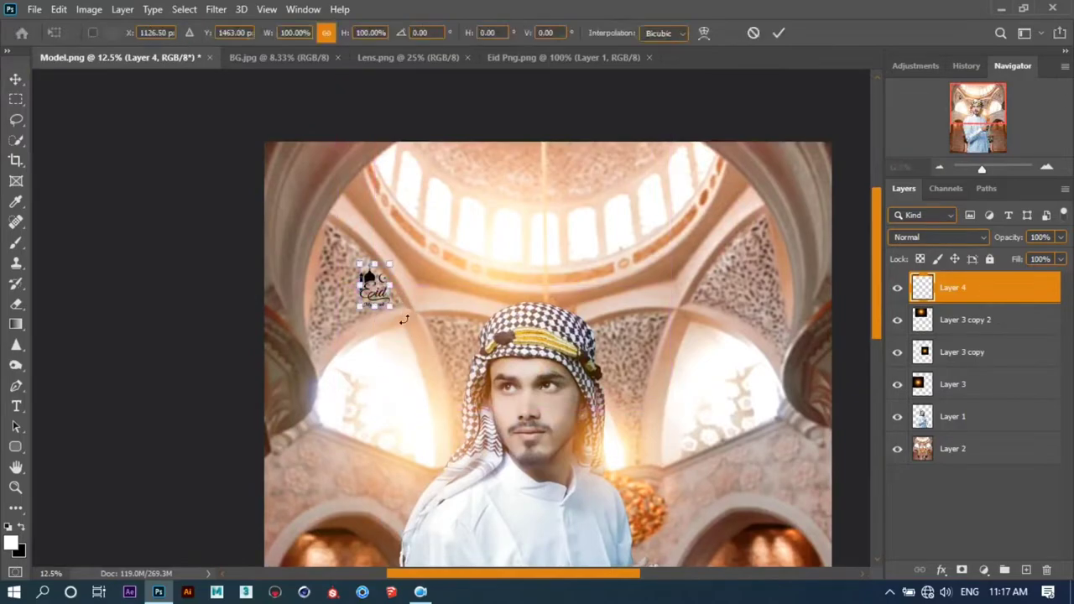
left_click_drag(390, 310, 421, 342)
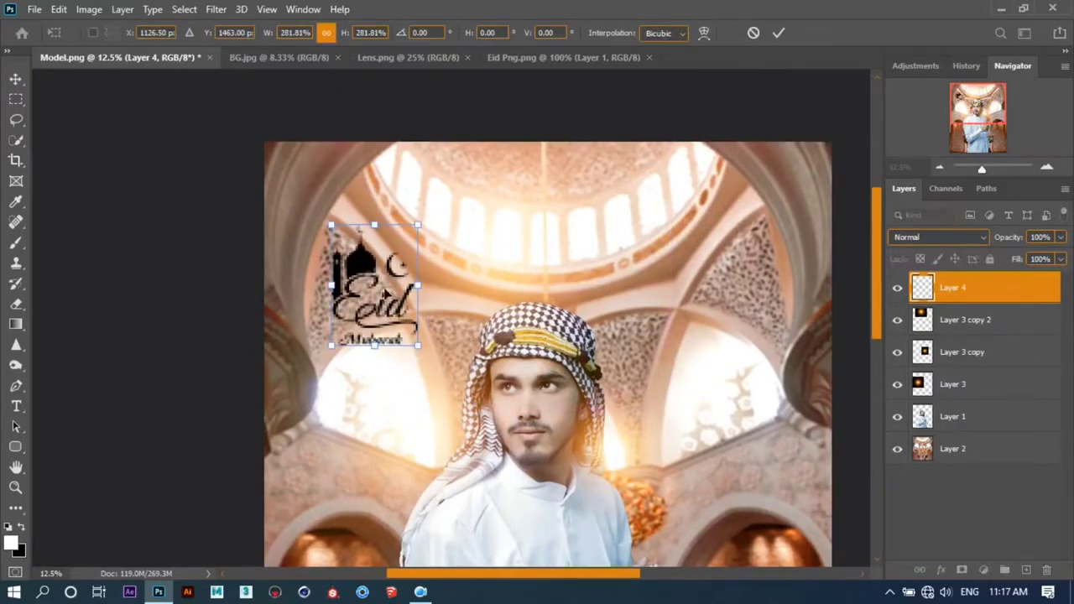
mouse_move(411, 269)
left_mouse_down()
mouse_move(387, 225)
mouse_move(324, 218)
left_mouse_up()
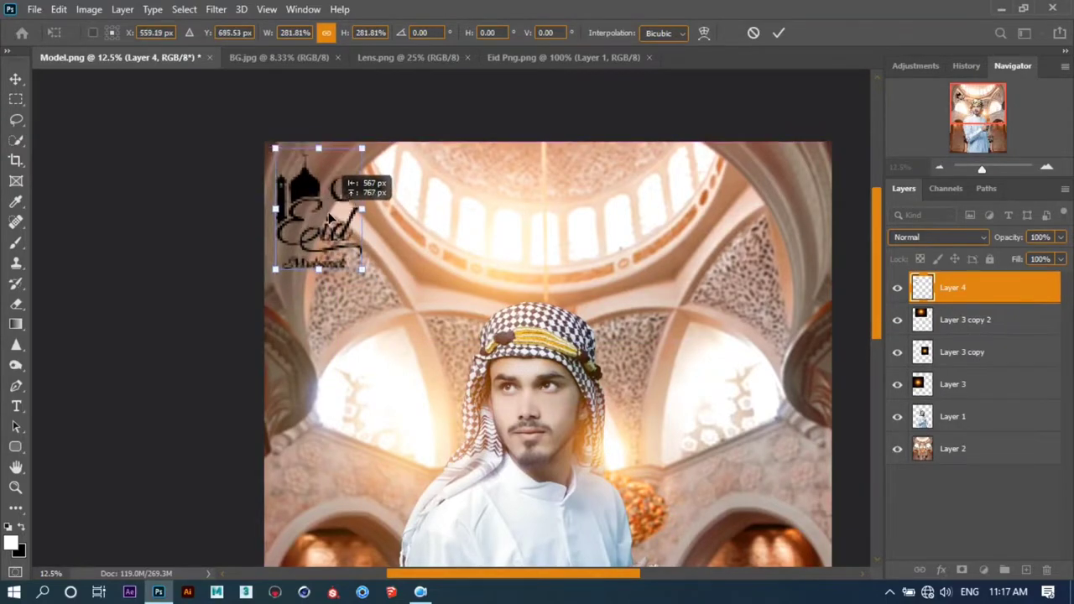
left_click_drag(324, 218, 332, 220)
key("Return")
scroll(402, 238, "down", 1)
scroll(386, 231, "up", 1)
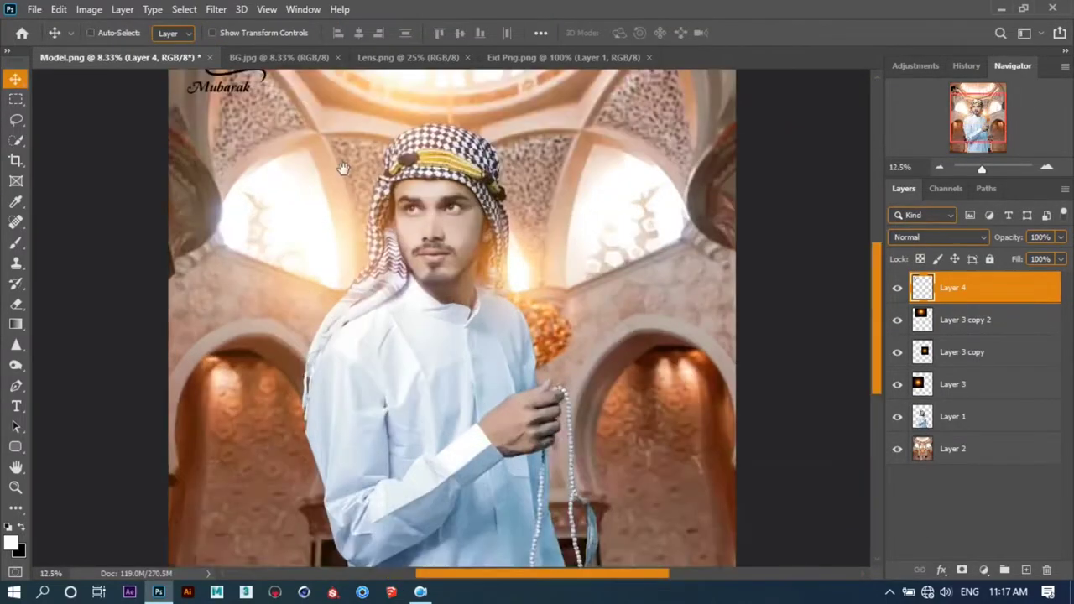
scroll(377, 225, "up", 1)
scroll(377, 225, "up", 1)
left_click_drag(342, 223, 379, 254)
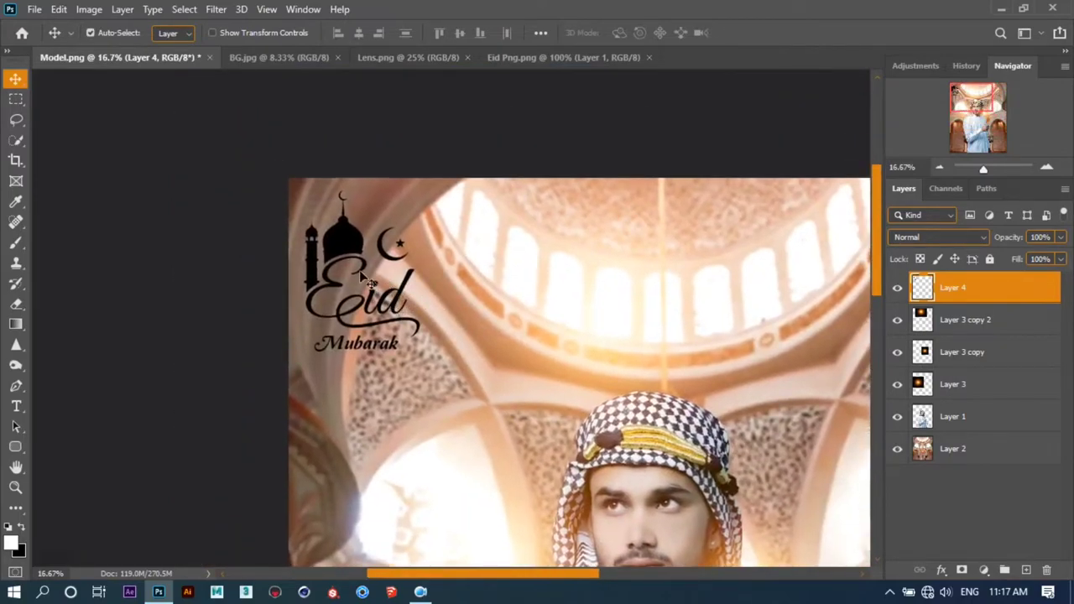
left_click_drag(916, 326, 930, 304)
Select the Layer 4 logo pixels, fill them white, deselect, and fit the image on screen
left_click(922, 288, "ctrl")
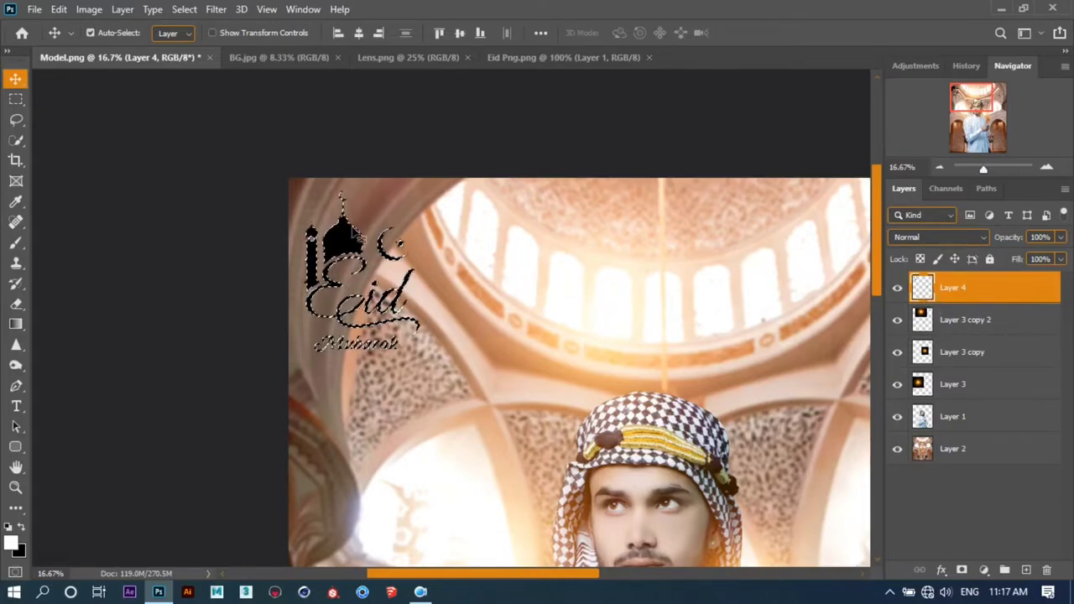
left_click(10, 528)
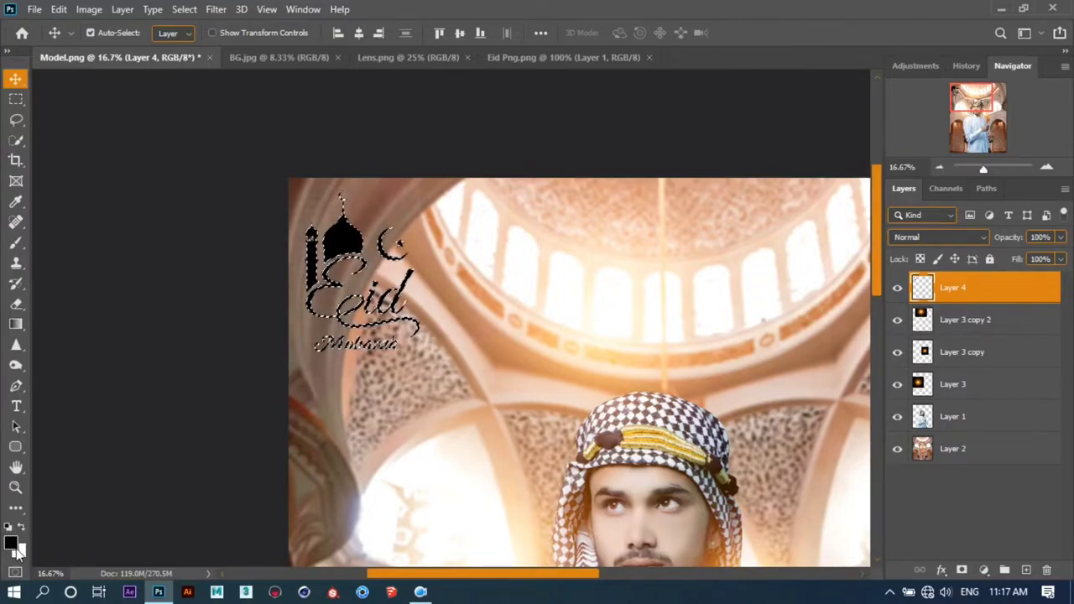
key("ctrl+BackSpace")
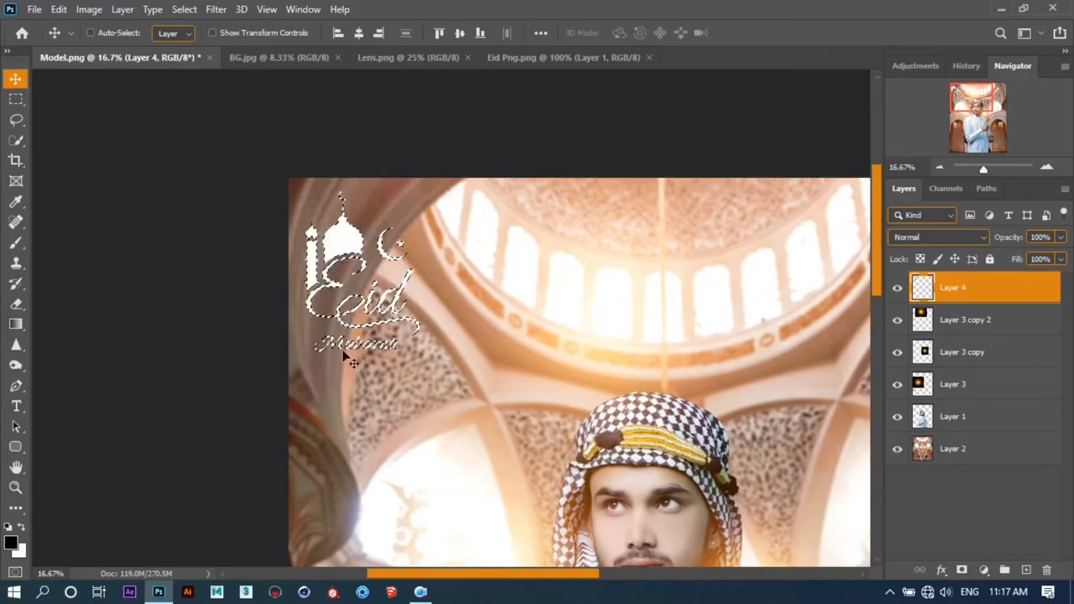
key("ctrl")
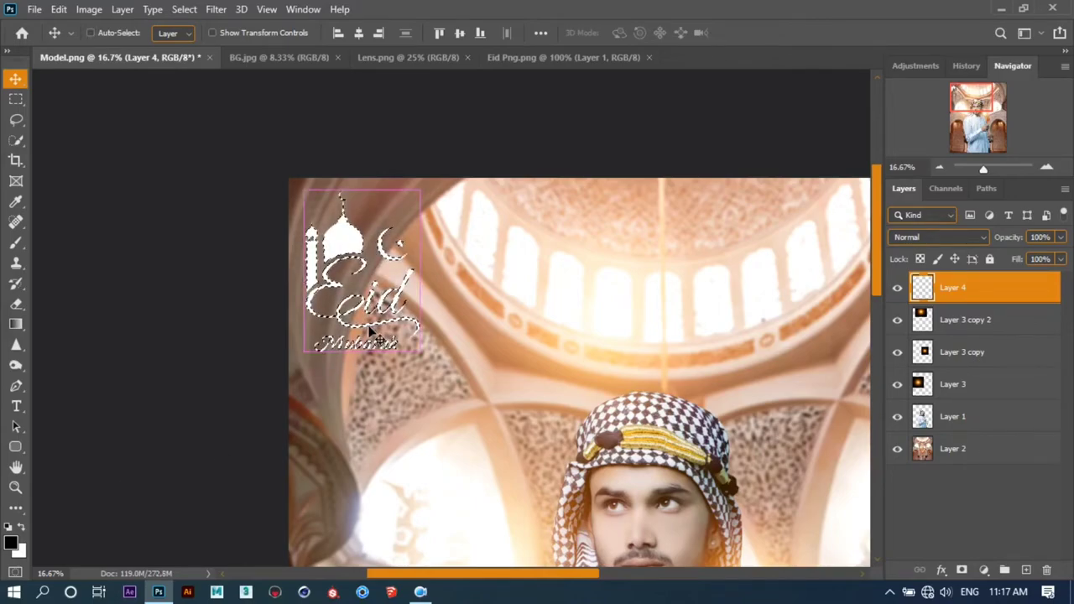
key("ctrl+d")
left_click_drag(401, 279, 412, 315)
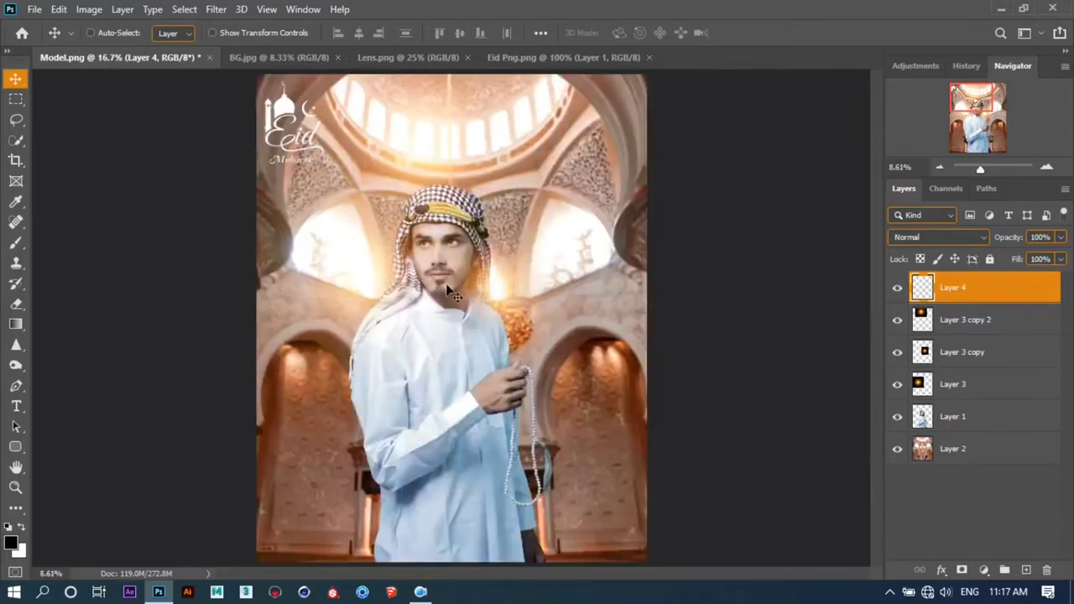
key("ctrl+0")
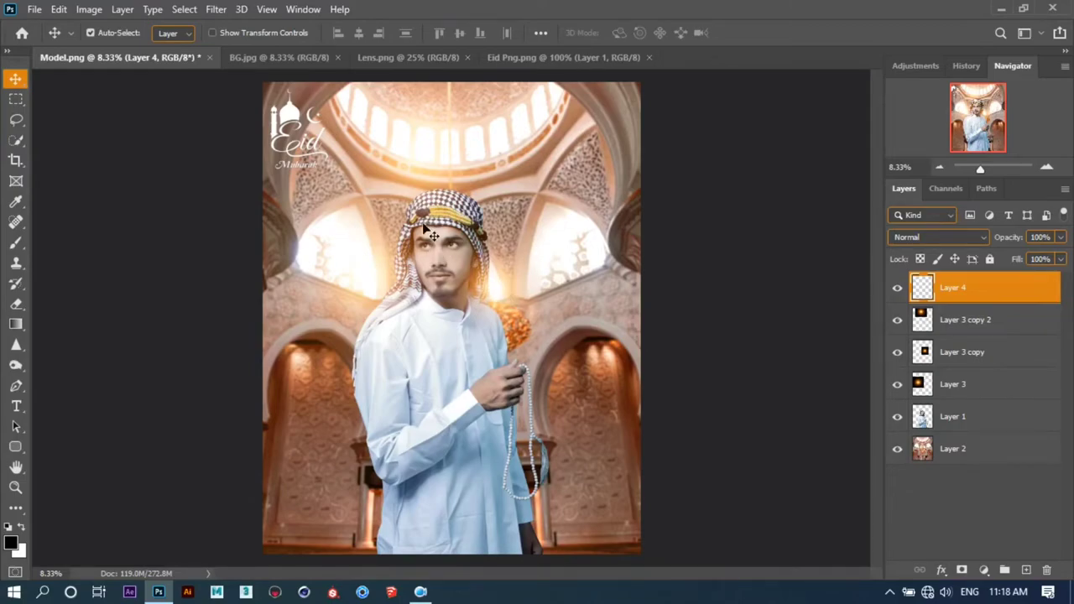
Open the Dust image and drag it into Model.png as a new layer
left_click(35, 10)
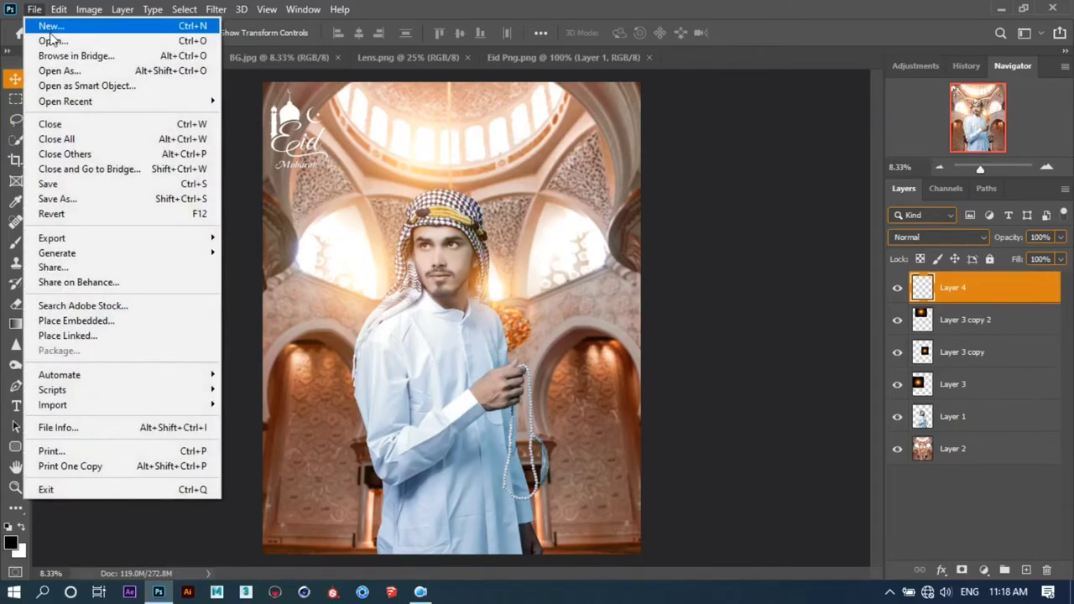
left_click(51, 40)
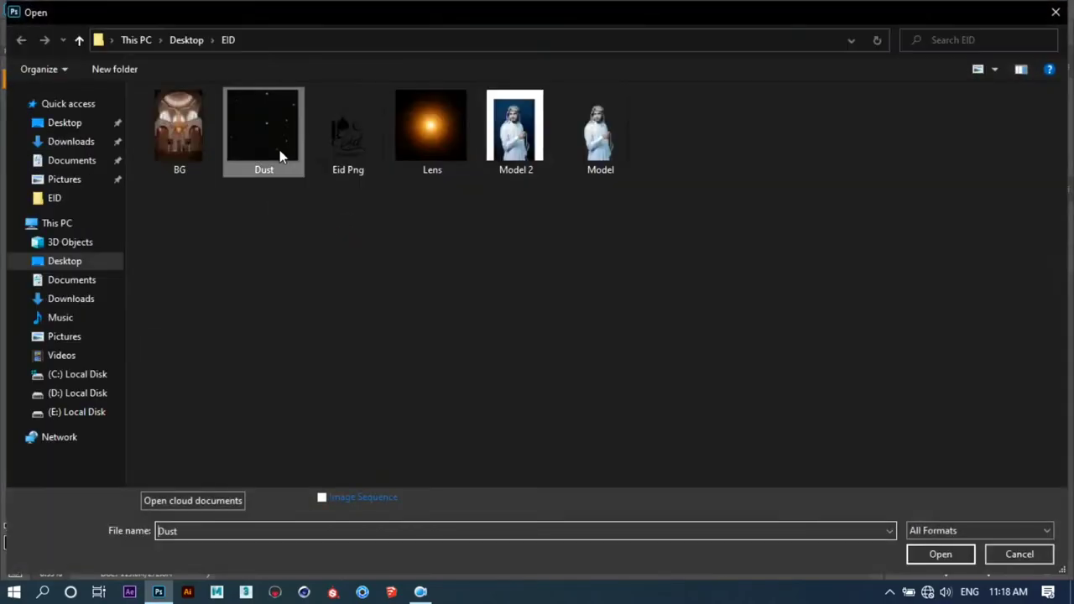
double_click(280, 157)
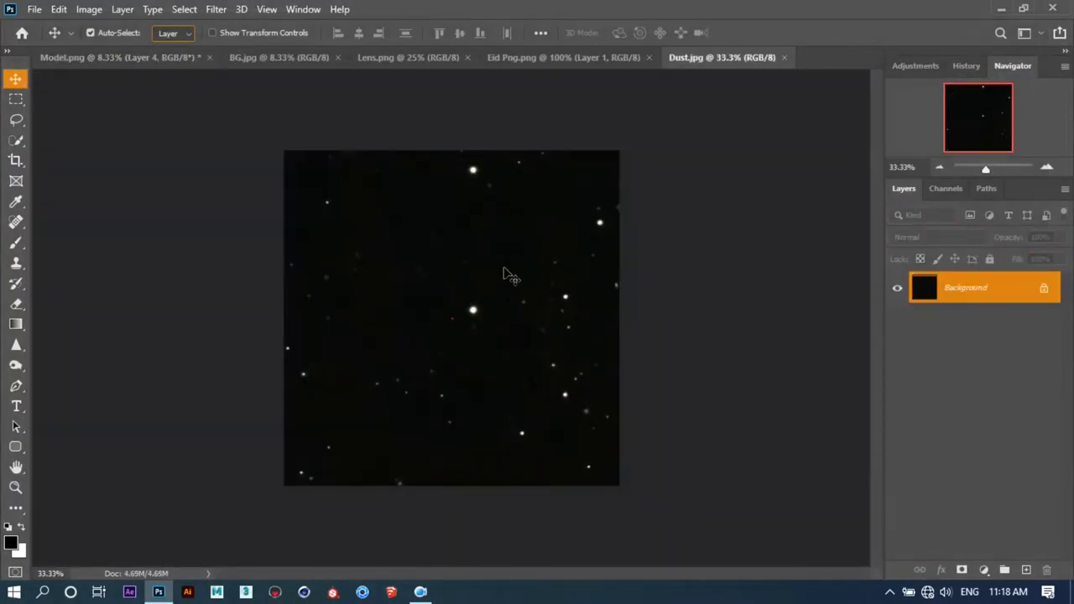
left_click(191, 59)
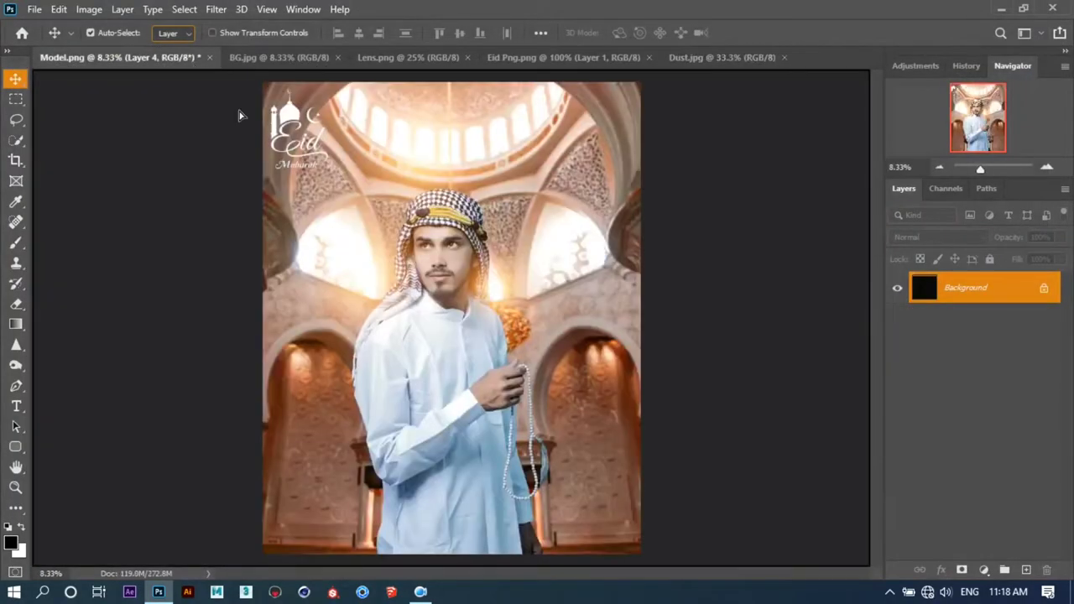
left_click_drag(480, 293, 483, 296)
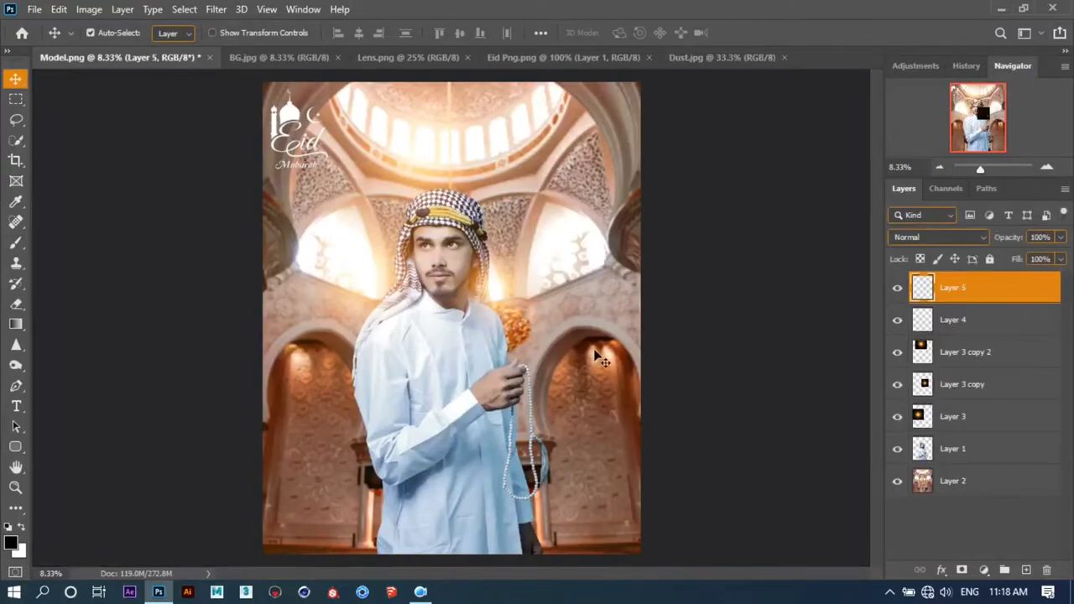
Set the dust layer's blend mode to Screen after briefly trying Lighten
left_click(918, 236)
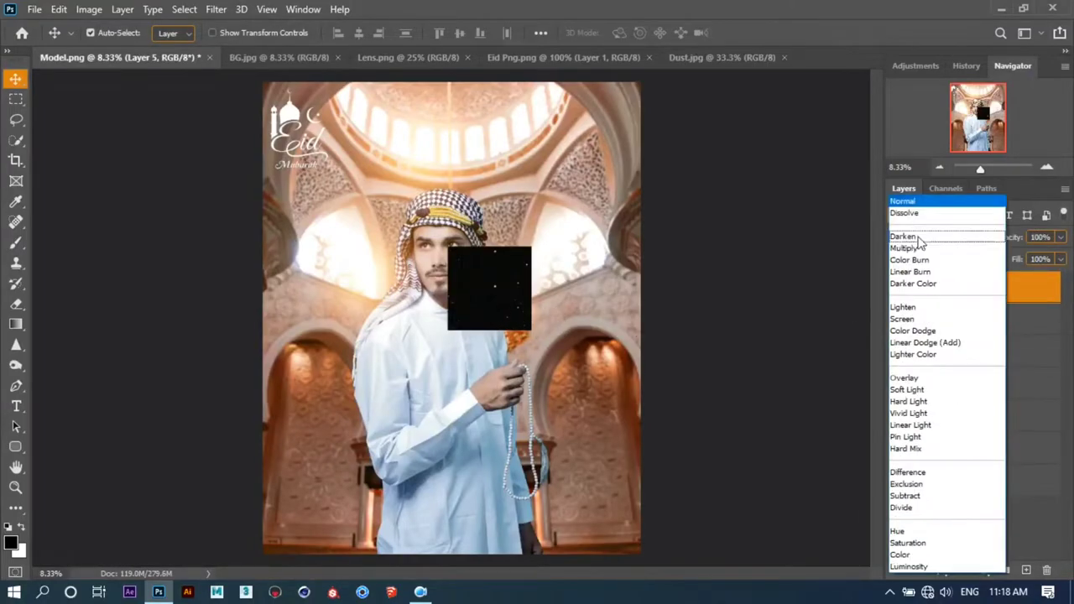
left_click(929, 318)
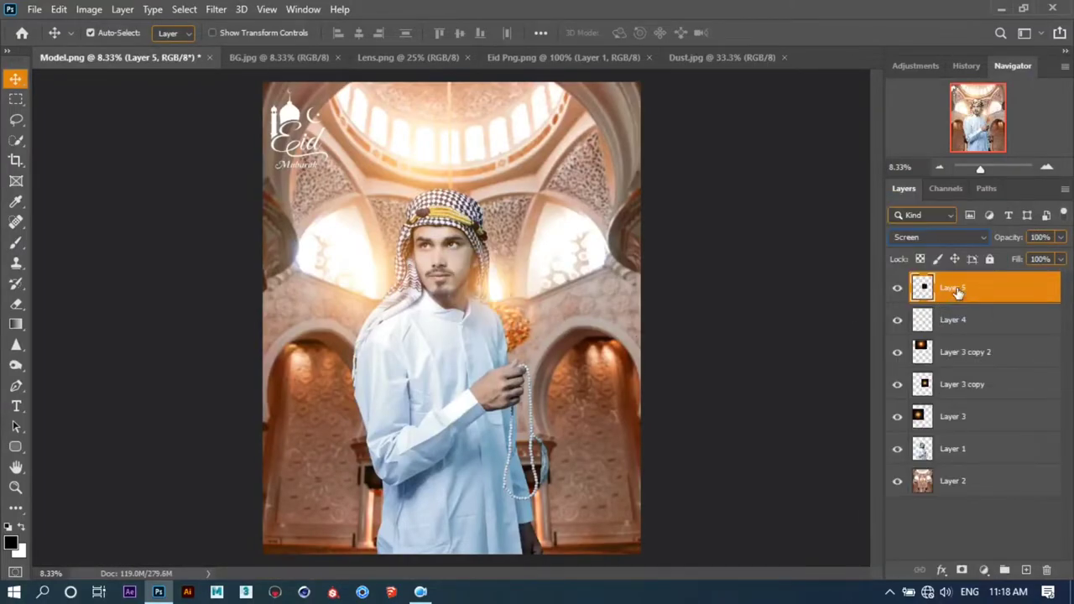
left_click(920, 236)
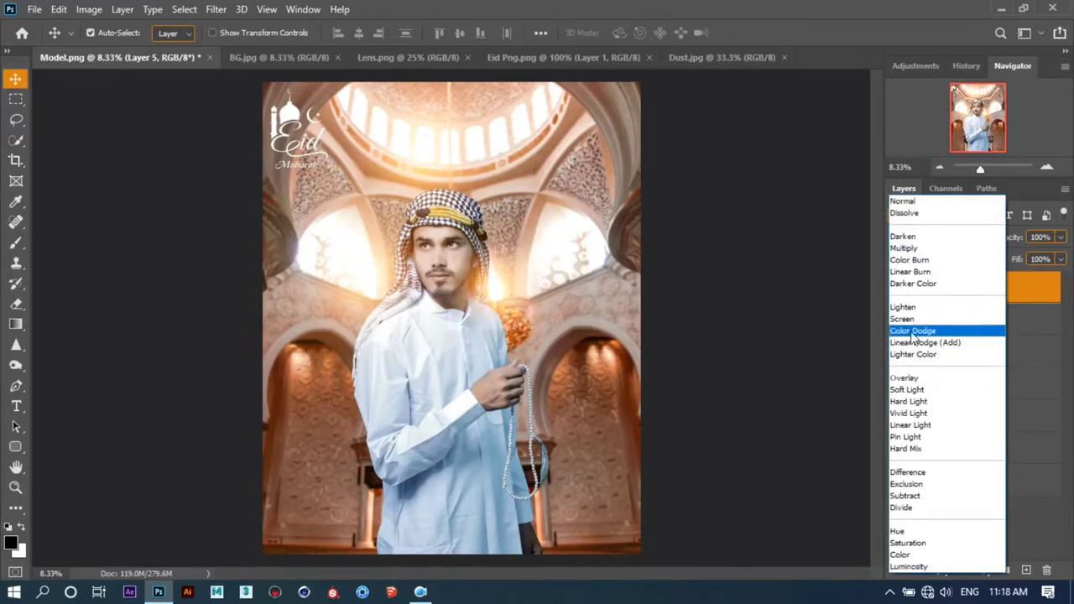
left_click(908, 307)
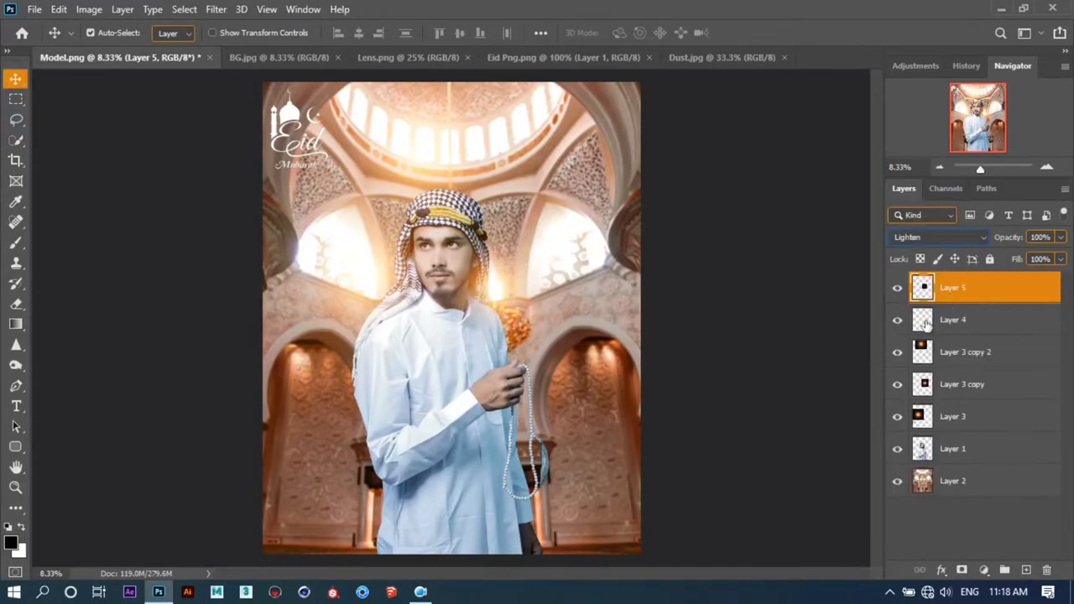
left_click(927, 238)
left_click(921, 314)
left_click(968, 294)
Commit the dust layer's Free Transform with the Move tool active
key("r")
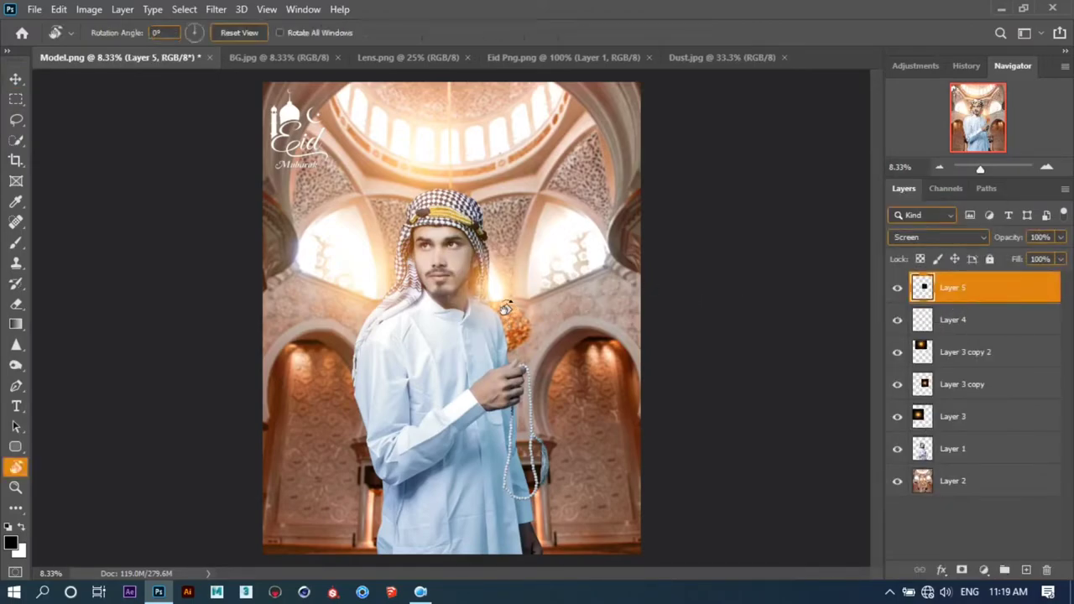
key("v")
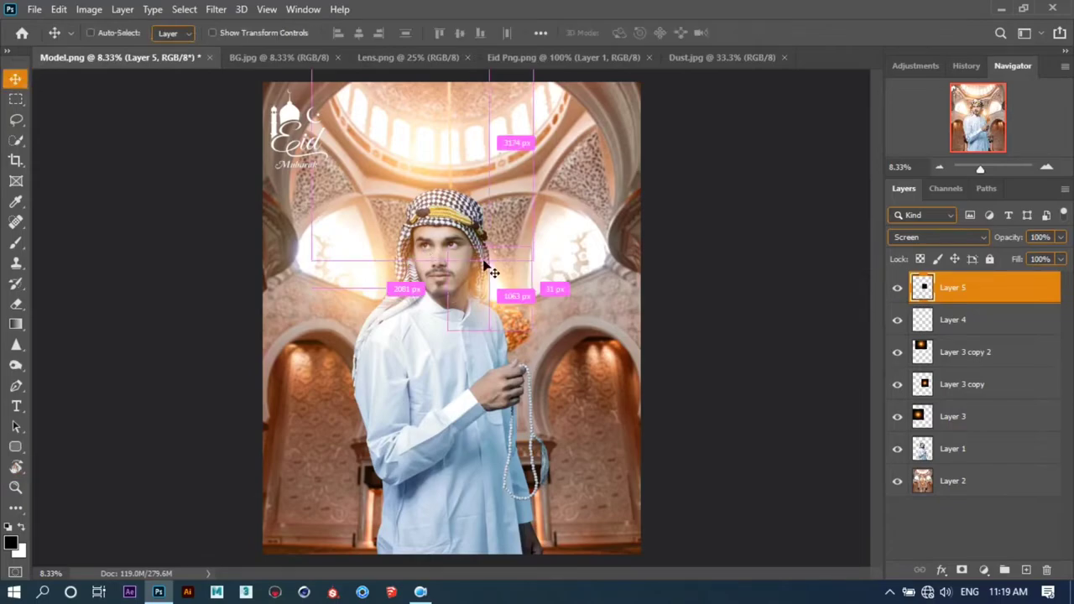
key("ctrl+t")
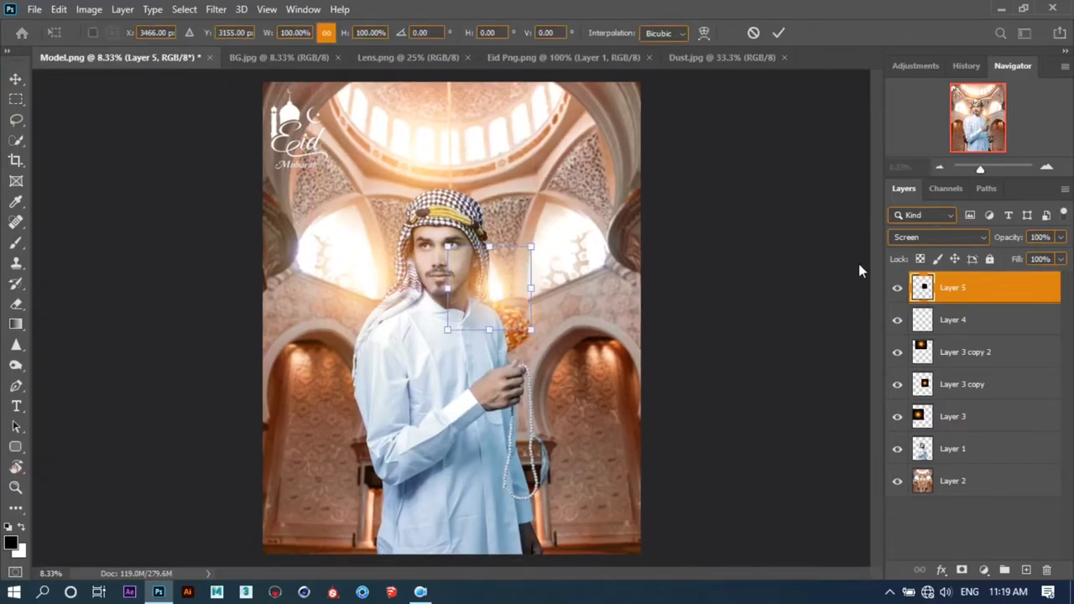
key("Return")
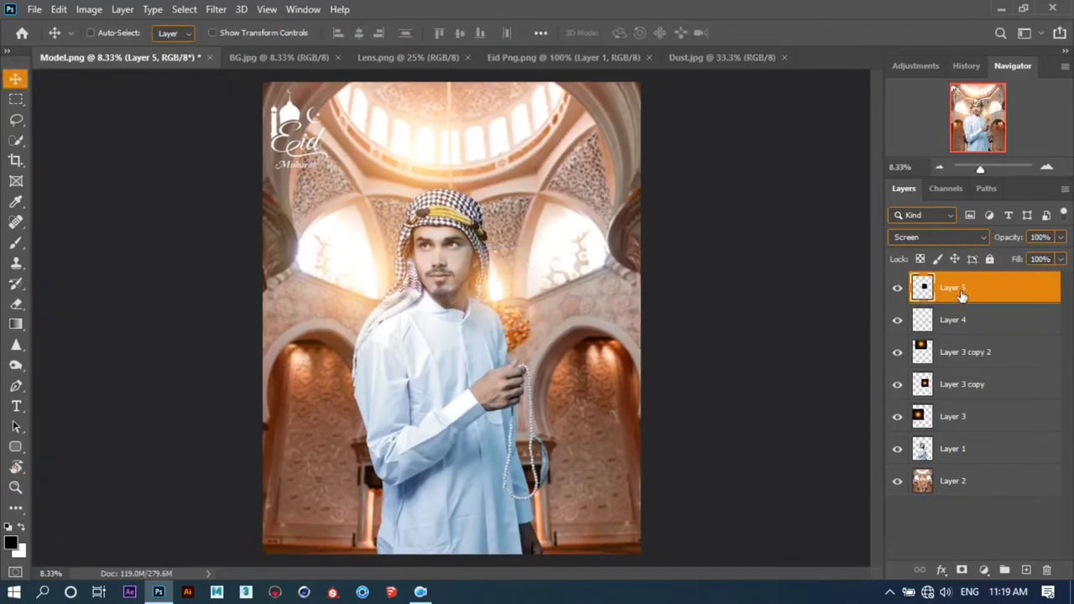
Move the Layer 5 glow just left of the man's face, nudged slightly lower
key("ctrl+t")
left_click_drag(519, 285, 394, 281)
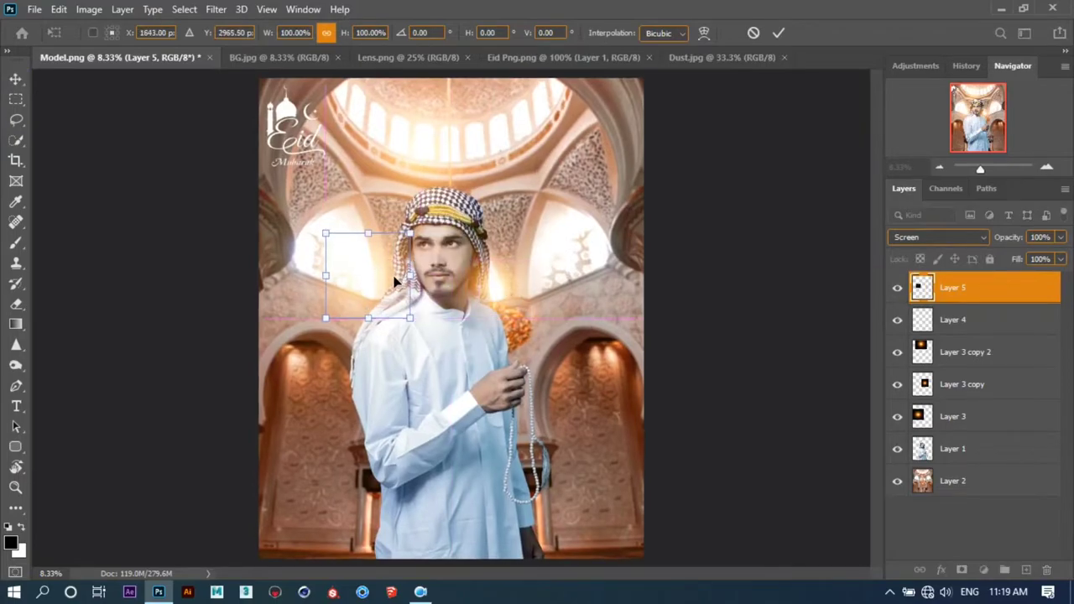
key("ctrl+plus")
key("ctrl+plus")
left_click_drag(442, 249, 437, 266)
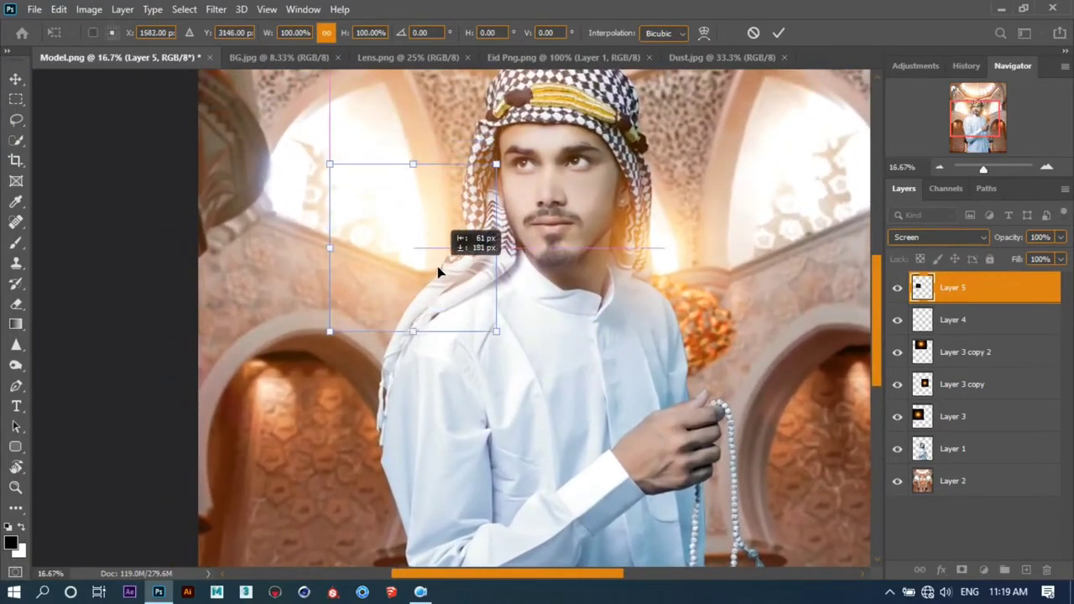
key("Return")
key("ctrl+plus")
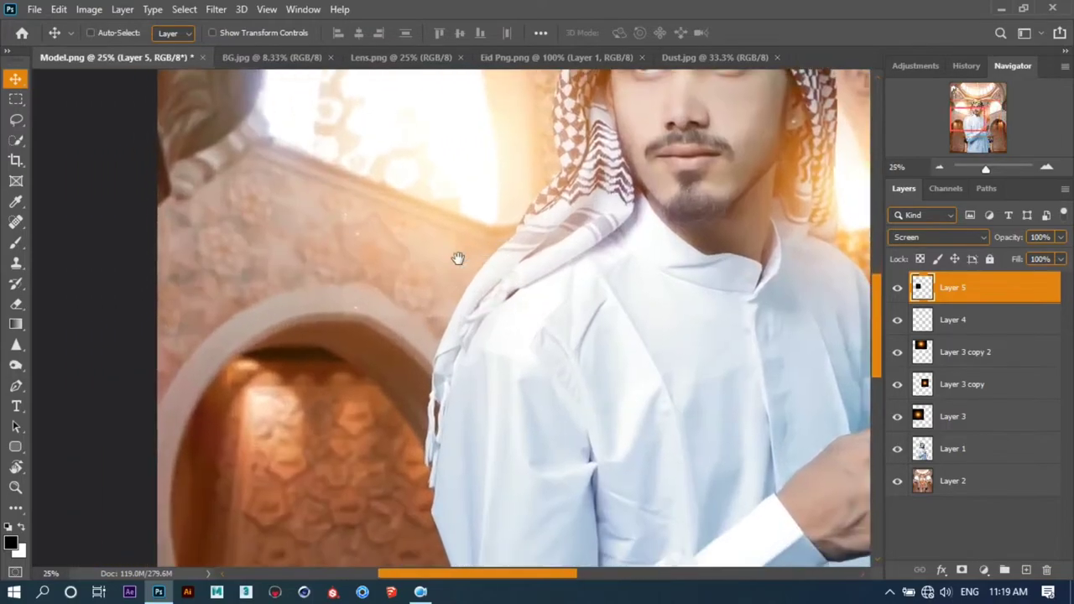
key("ctrl+plus")
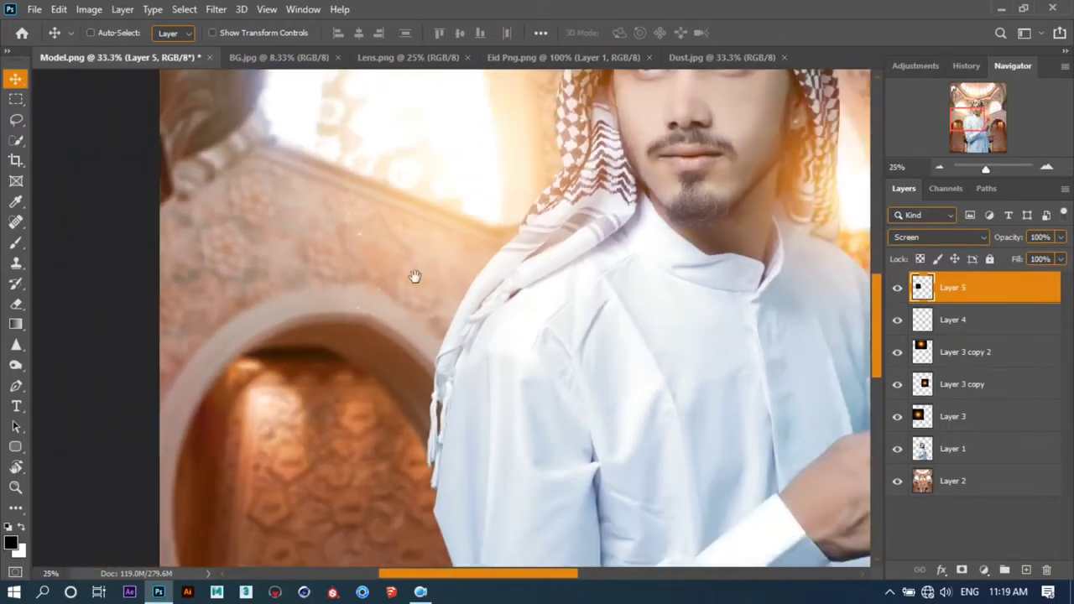
key("ctrl+minus")
Raise the glow's Levels input black point to 25
key("ctrl+l")
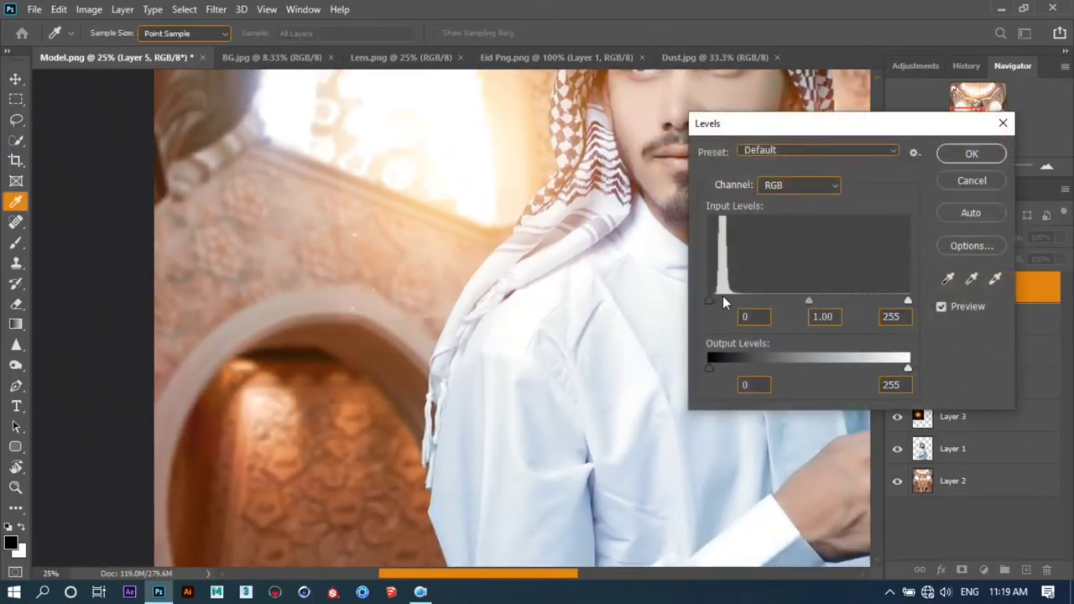
left_click_drag(724, 299, 729, 298)
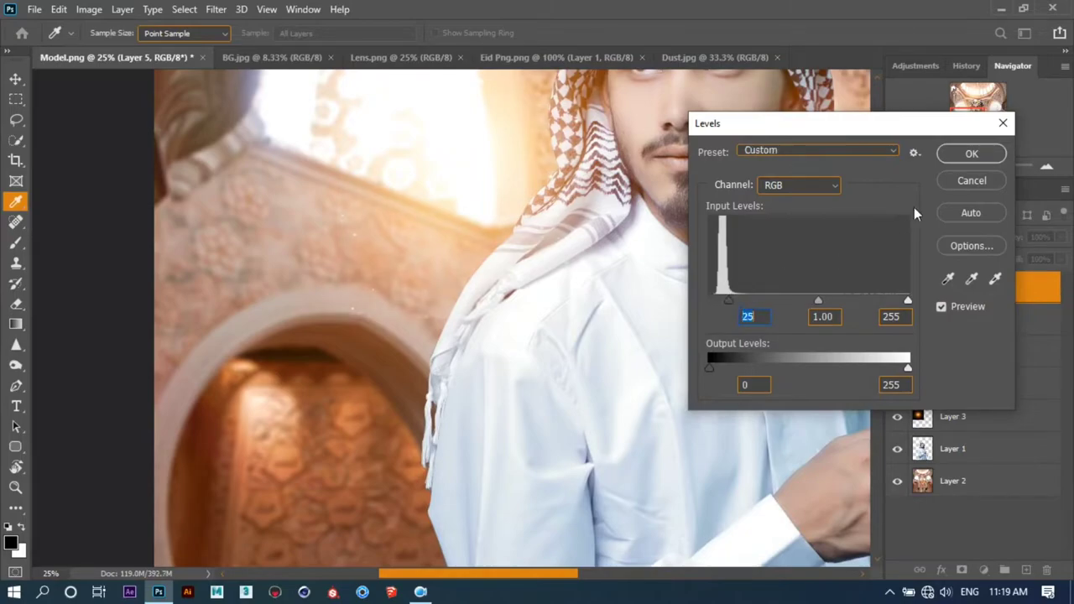
left_click(971, 154)
key("v")
key("ctrl+minus")
key("ctrl+minus")
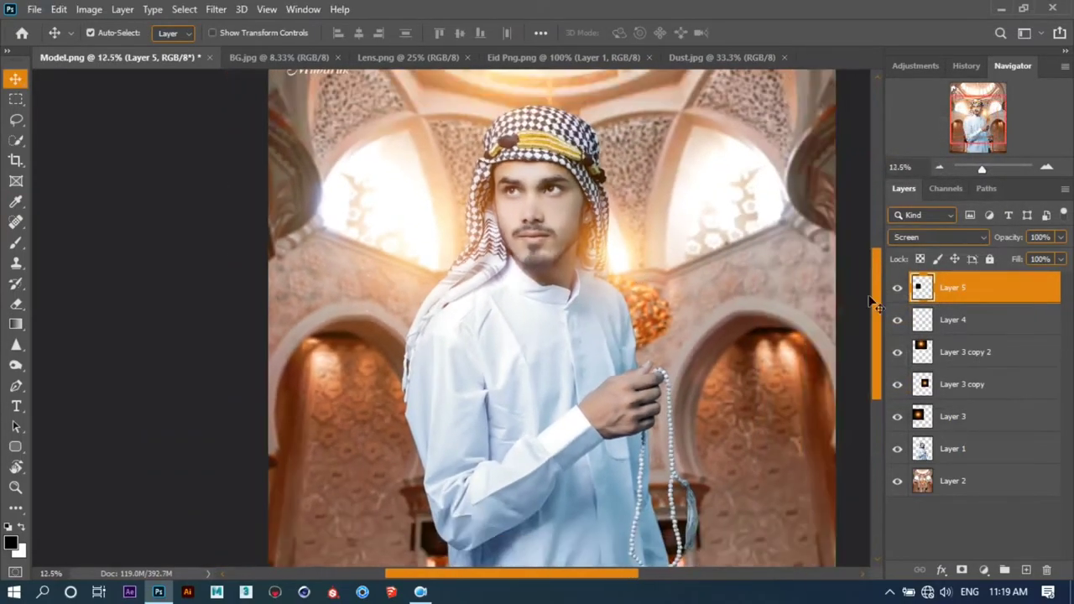
Duplicate Layer 5 and place the copy right of and below the original glow
key("ctrl+j")
left_click_drag(587, 319, 491, 267)
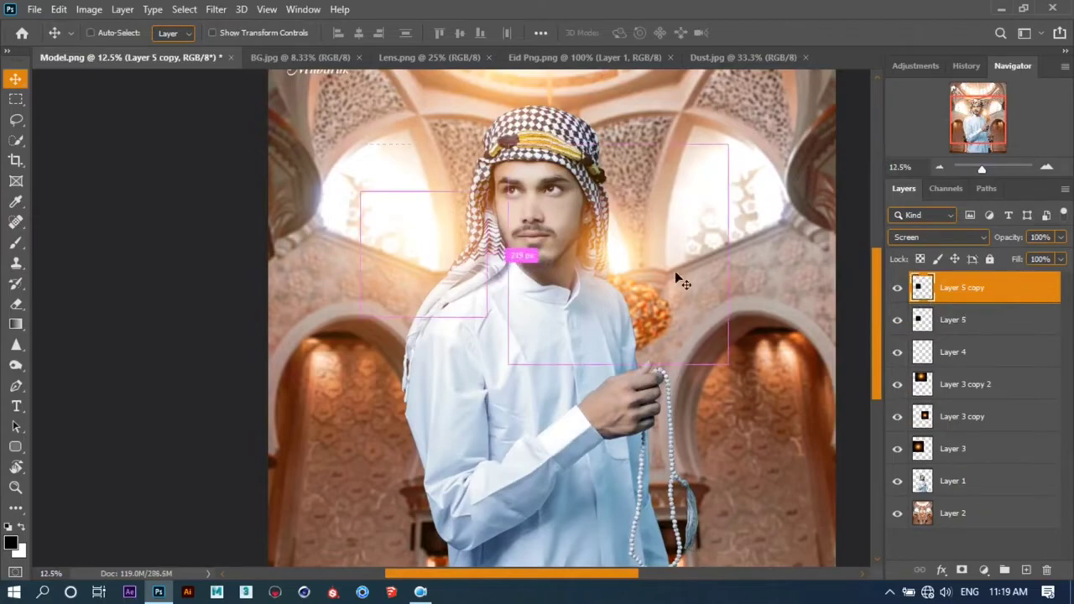
key("ctrl+t")
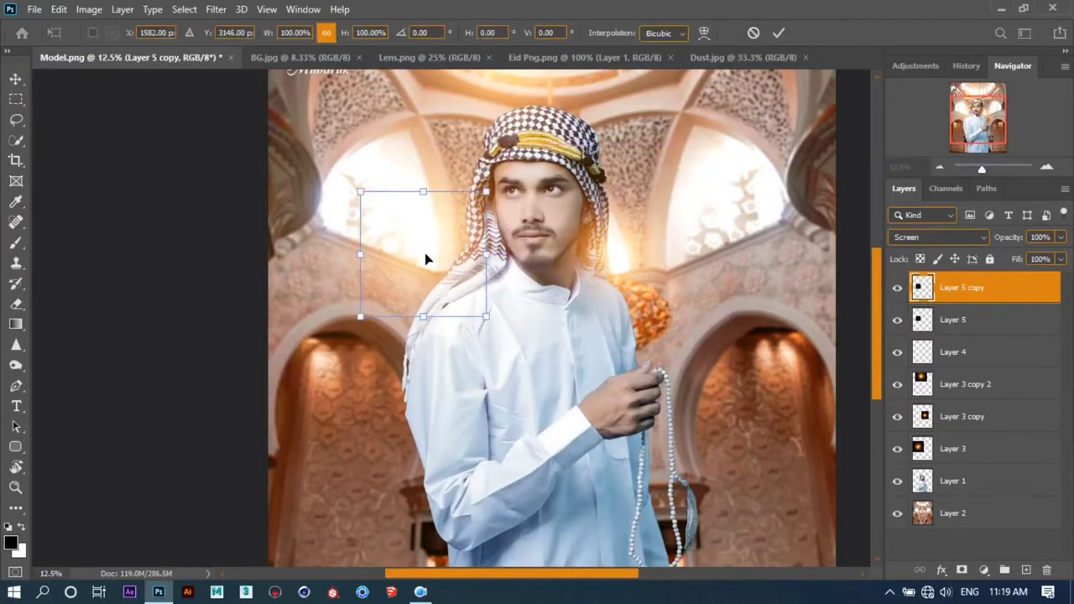
mouse_move(451, 254)
left_mouse_down()
mouse_move(618, 281)
mouse_move(598, 317)
left_mouse_up()
key("Return")
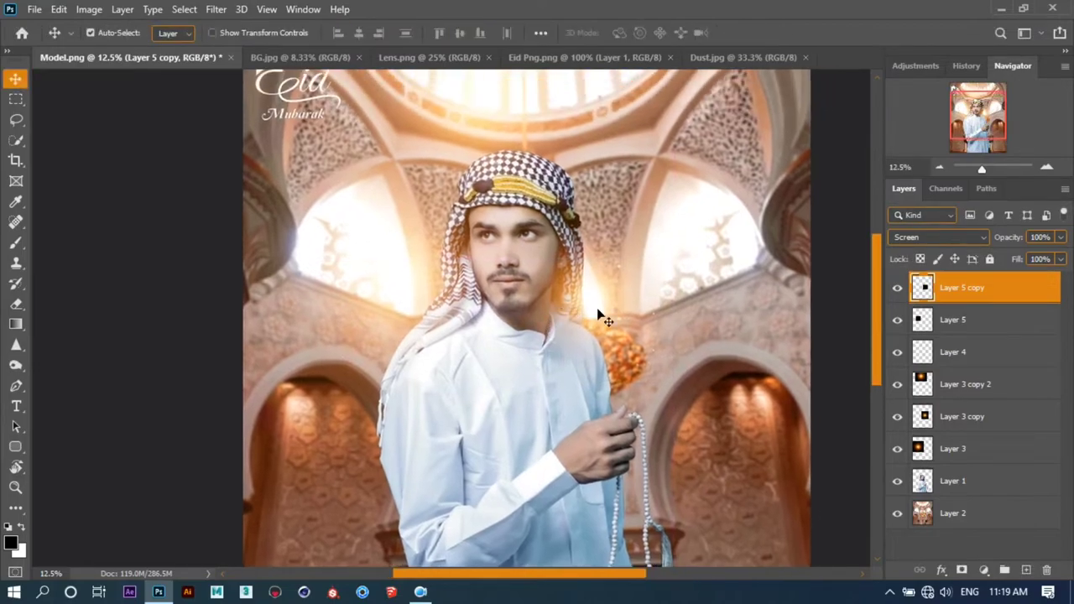
scroll(608, 312, "down", 2)
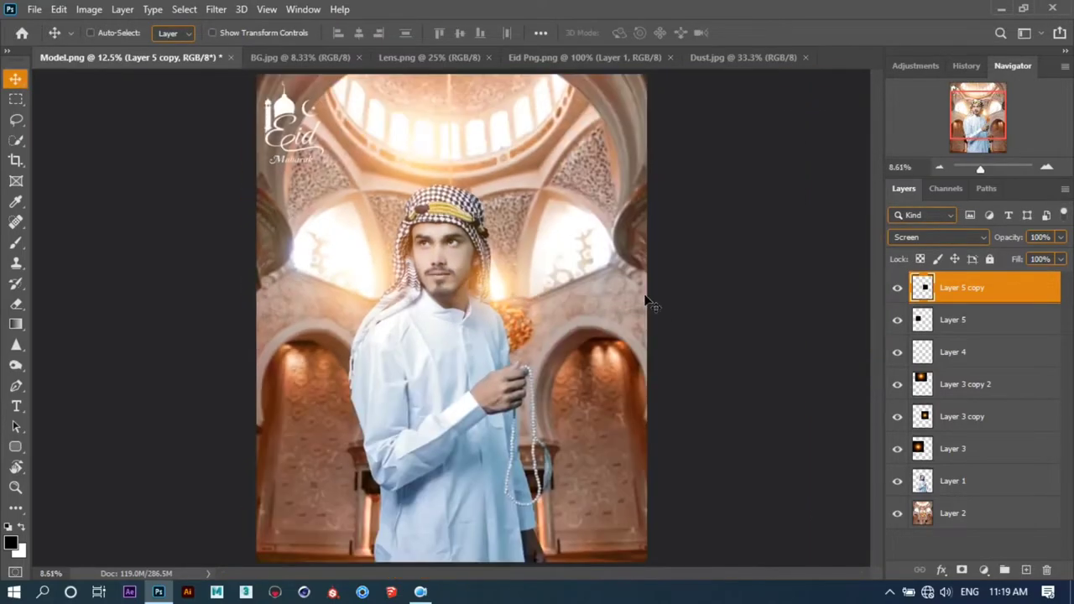
scroll(587, 293, "up", 2)
scroll(570, 277, "up", 2)
scroll(550, 254, "down", 3)
scroll(547, 251, "down", 1)
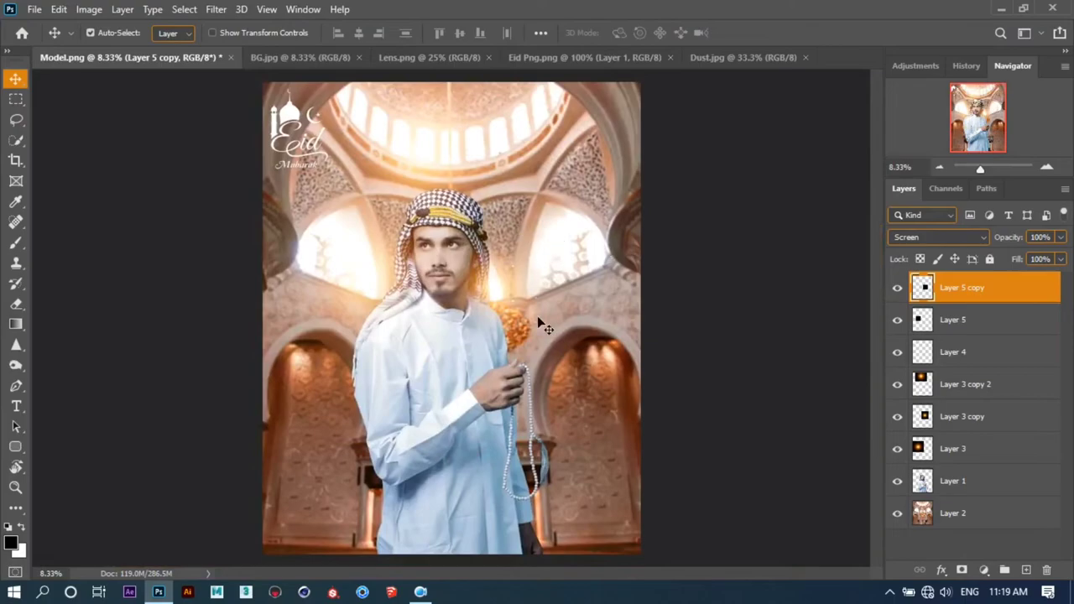
scroll(506, 264, "up", 2)
scroll(491, 273, "down", 1)
scroll(477, 281, "down", 1)
Add a new Layer 6 above Layer 1 and clip it to the man's layer
left_click(981, 477)
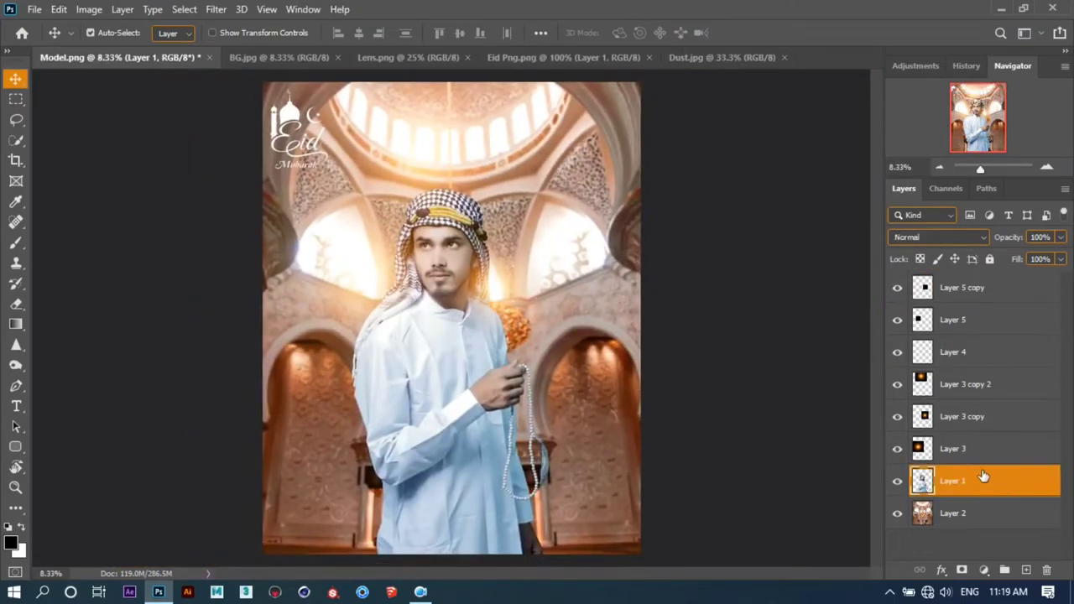
left_click(1025, 570)
right_click(1005, 489)
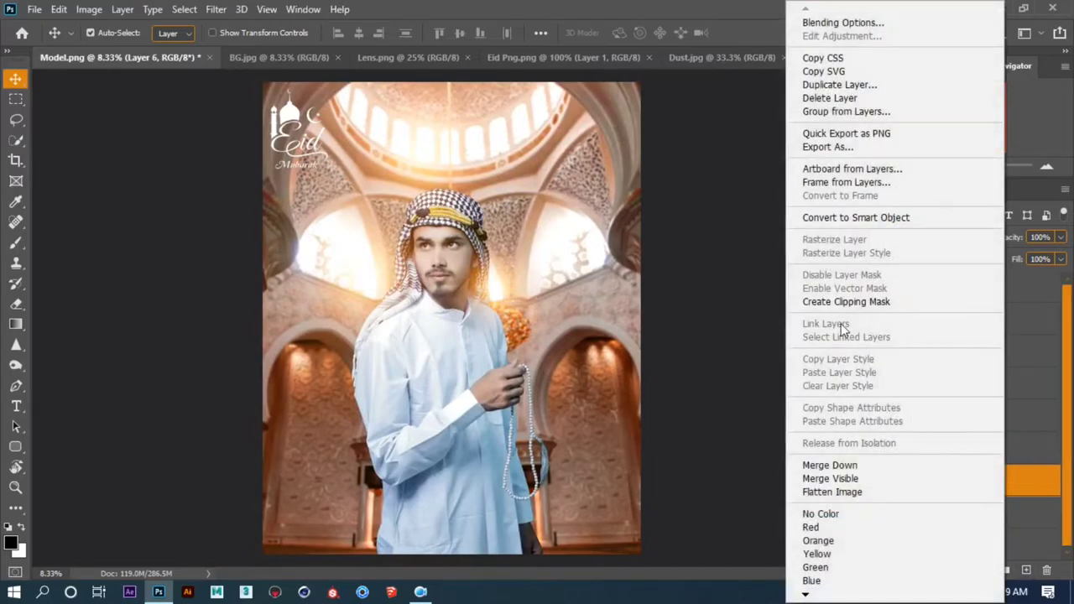
left_click(843, 303)
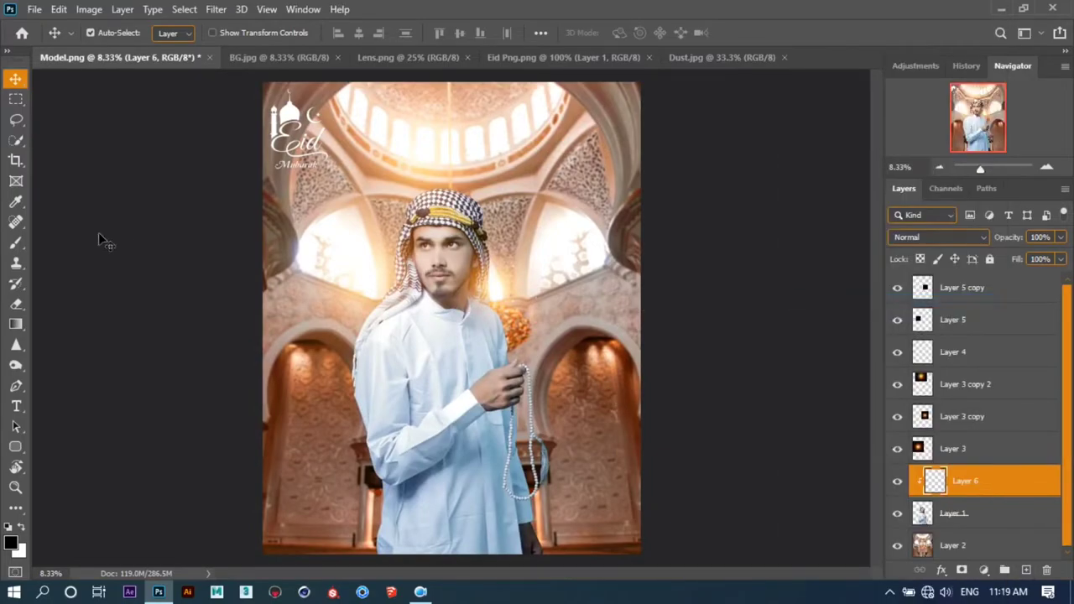
Paint soft white light over the man's head with a 1200 px soft brush
left_click(16, 242)
left_click(51, 243)
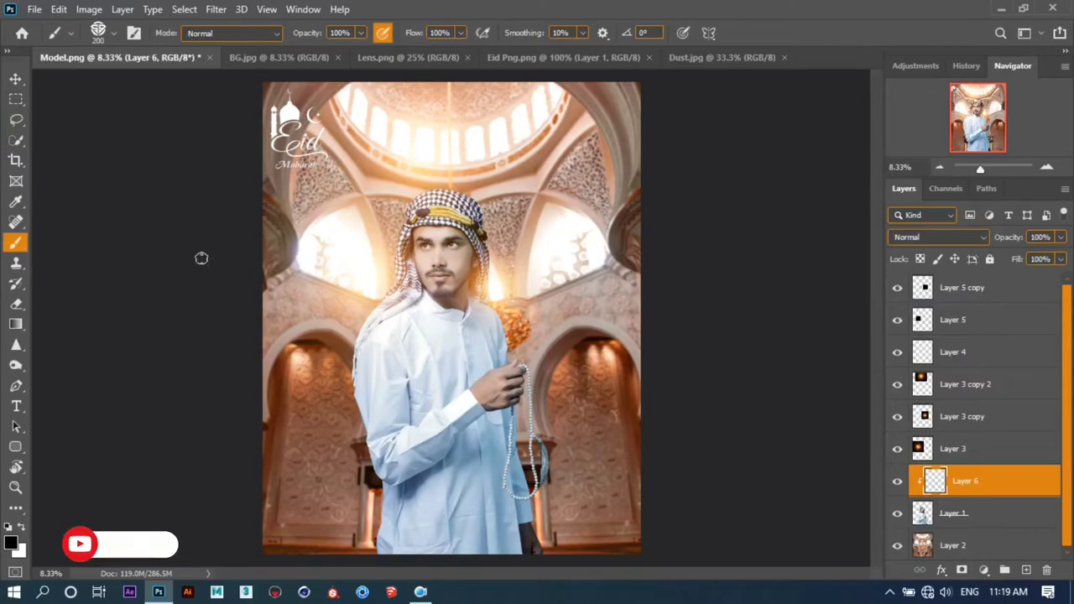
key("ctrl+plus")
right_click(360, 307)
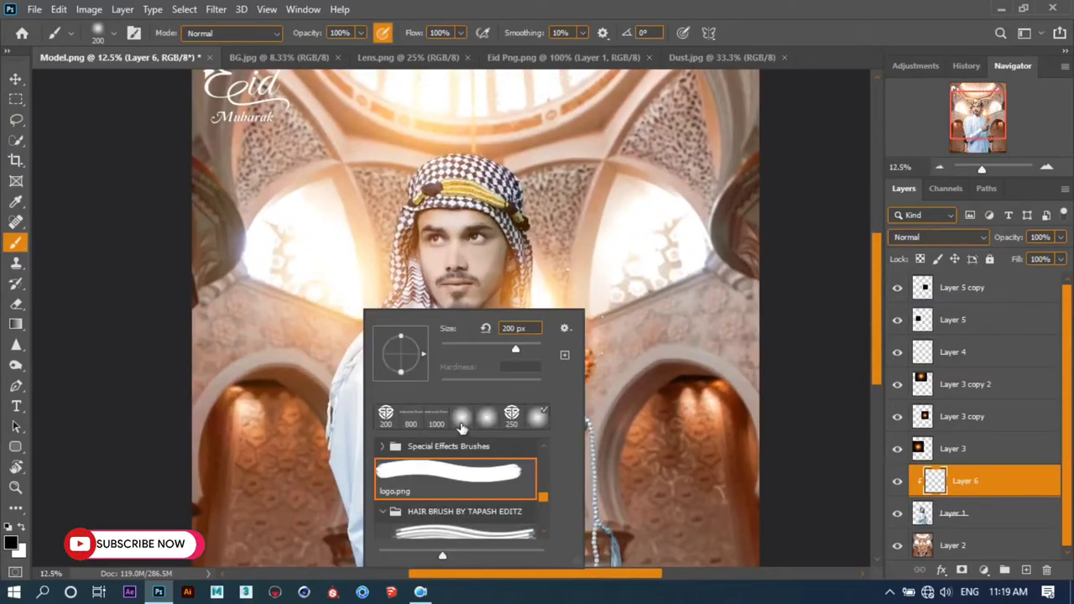
key("Escape")
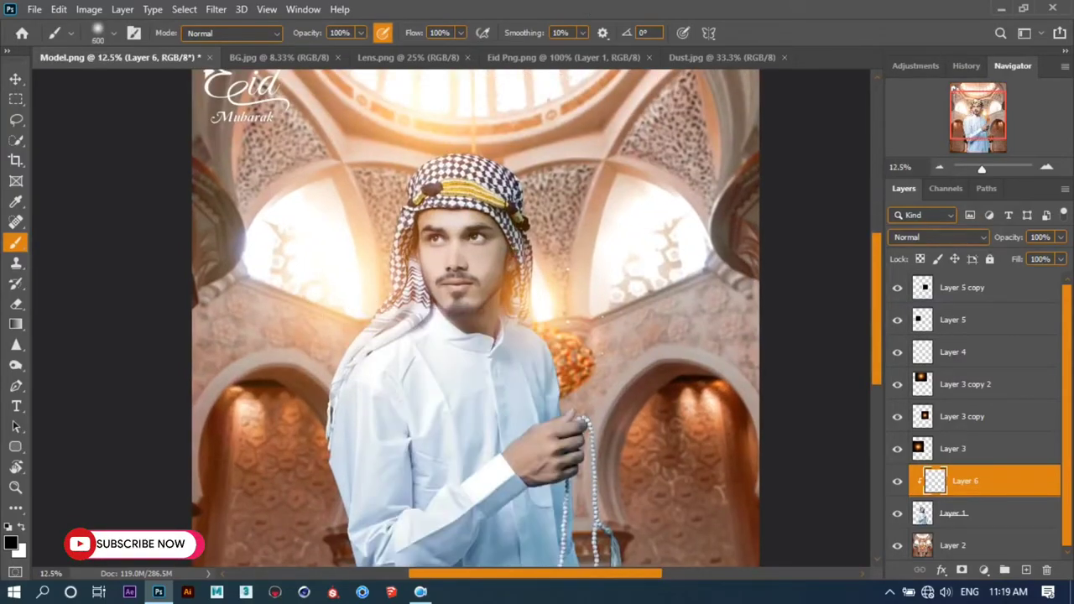
key("bracketright")
key("bracketright")
key("bracketright")
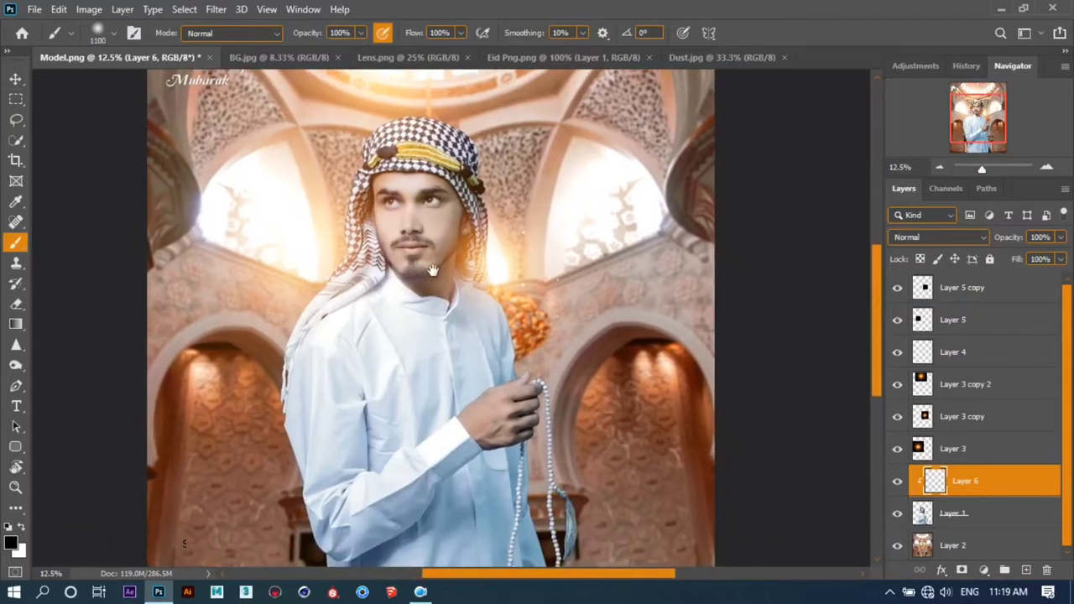
left_click_drag(481, 195, 421, 260)
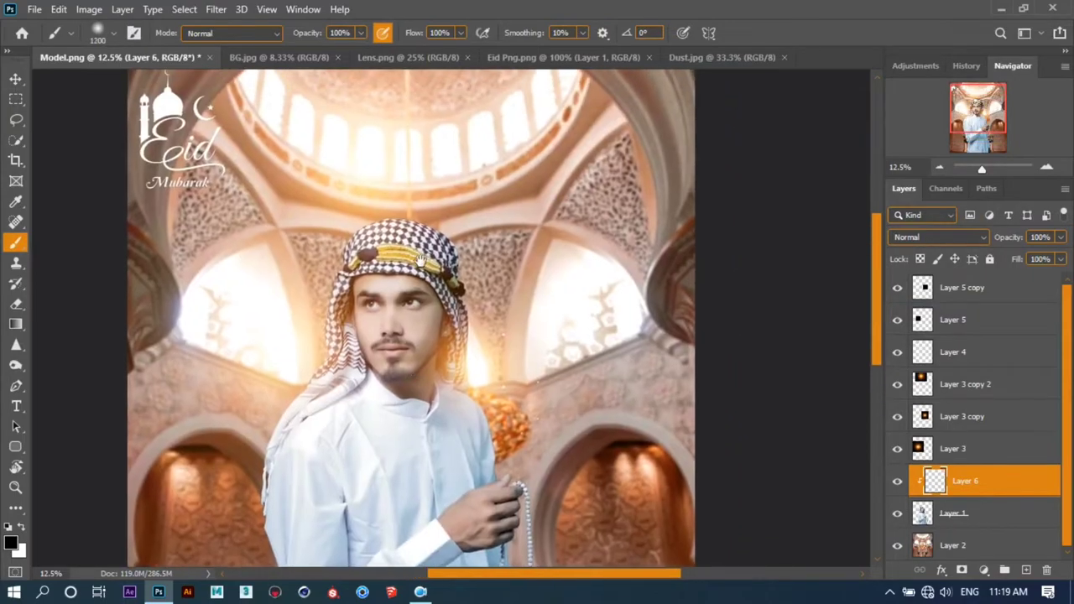
key("ctrl+plus")
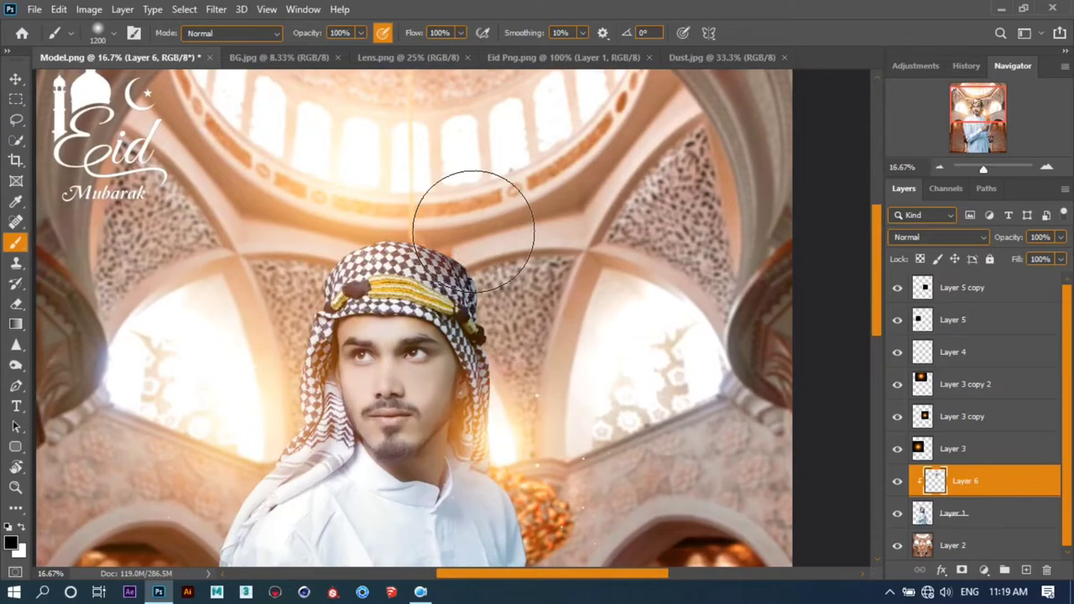
key("x")
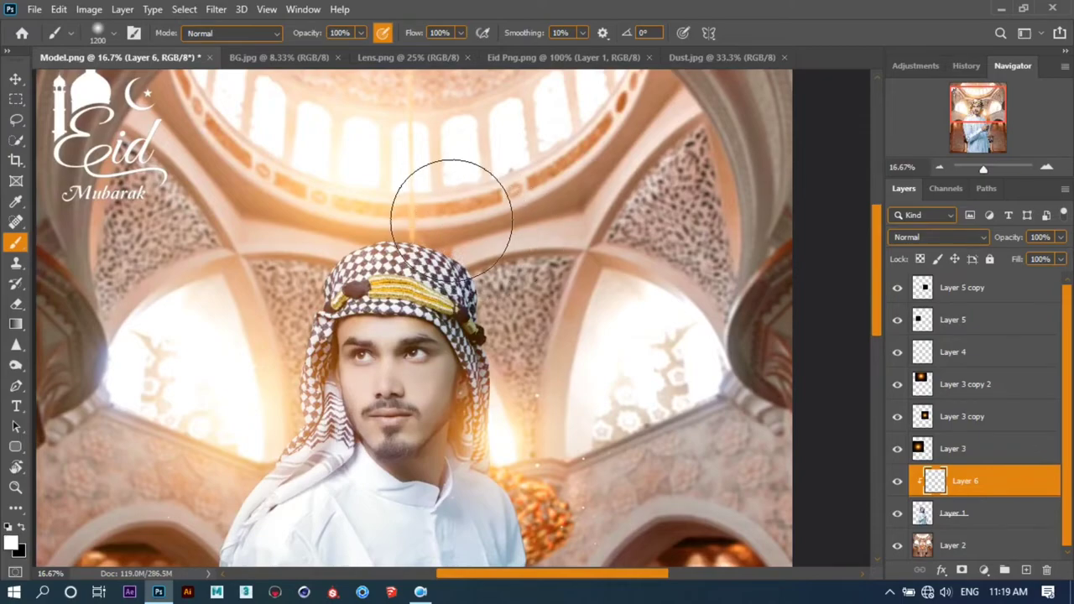
mouse_move(478, 231)
left_mouse_down()
mouse_move(426, 187)
mouse_move(383, 179)
mouse_move(316, 211)
mouse_move(256, 303)
mouse_move(455, 227)
mouse_move(546, 324)
left_mouse_up()
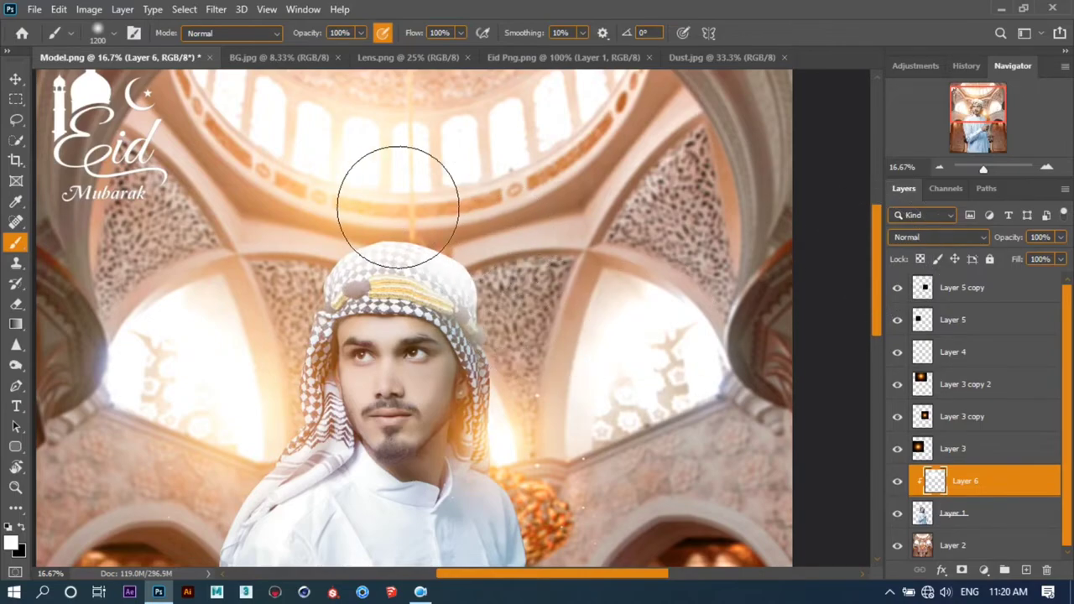
Set Layer 6 to Overlay blending and review the brightened figure across the image
left_click(894, 238)
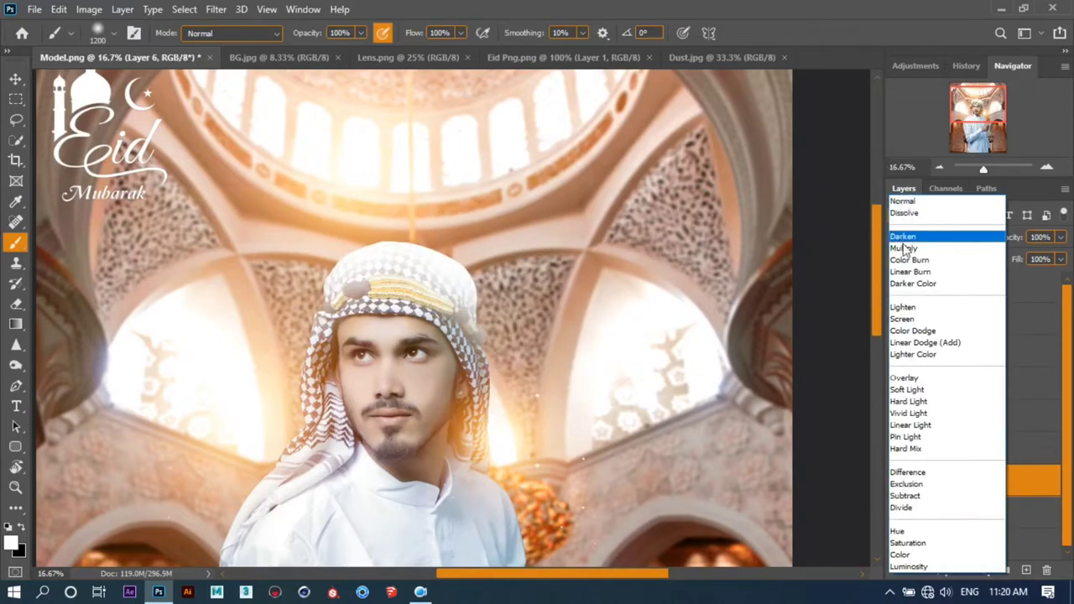
left_click(928, 381)
left_click_drag(499, 343, 457, 241)
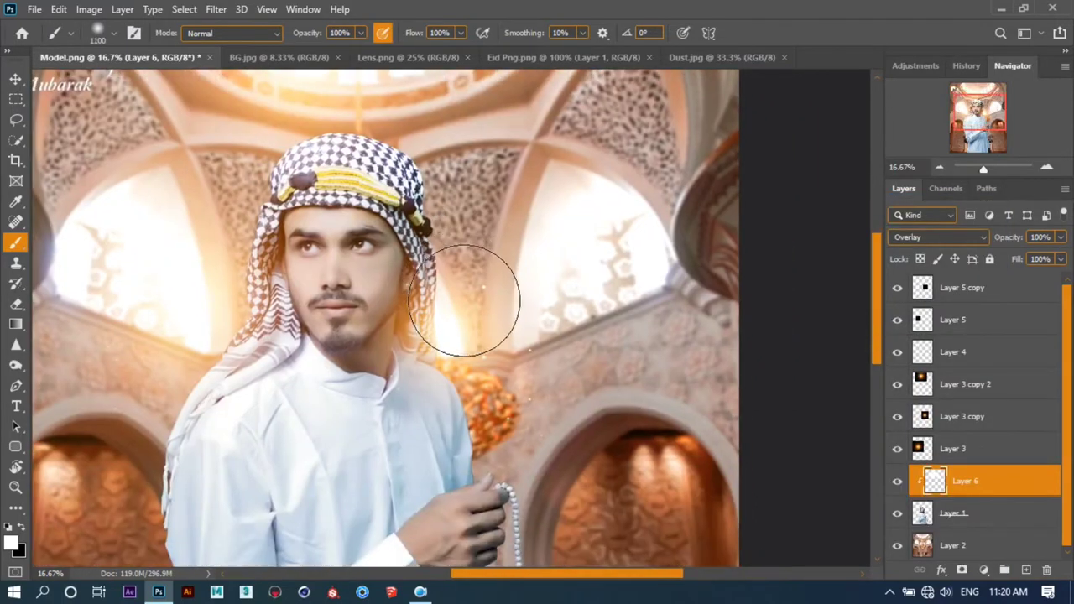
left_click_drag(390, 349, 495, 270)
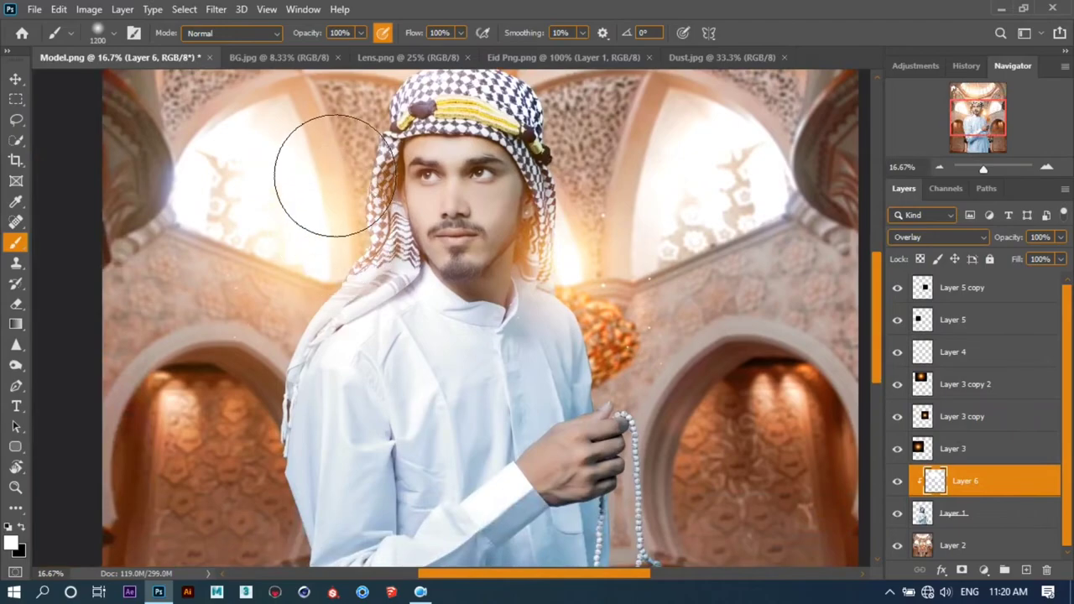
key("ctrl+minus")
left_click_drag(336, 193, 313, 356)
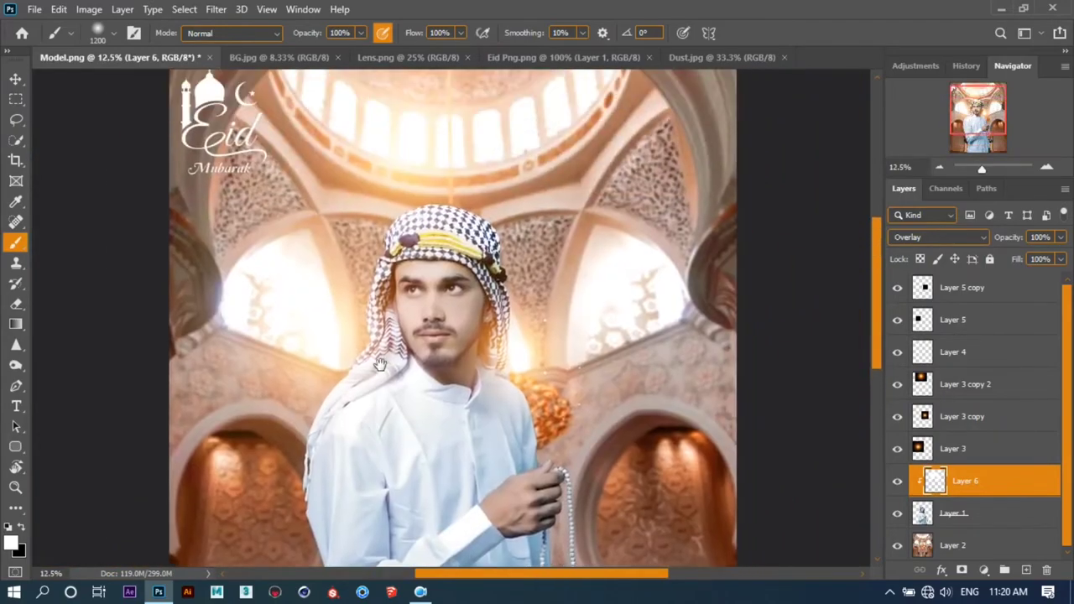
mouse_move(352, 243)
left_mouse_down()
mouse_move(349, 143)
mouse_move(327, 130)
left_mouse_up()
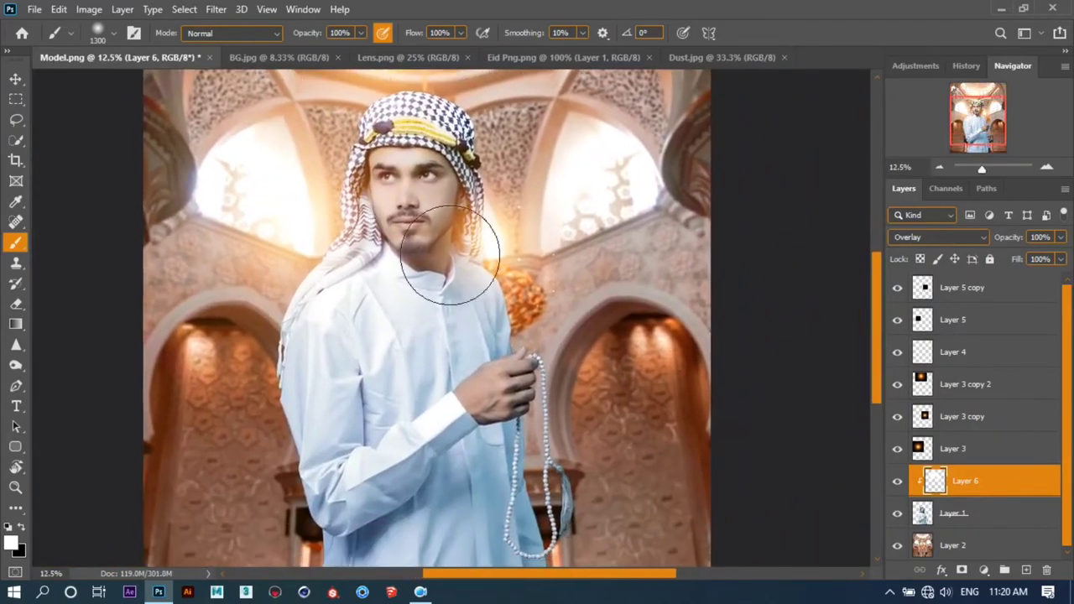
key("ctrl+minus")
key("bracketright")
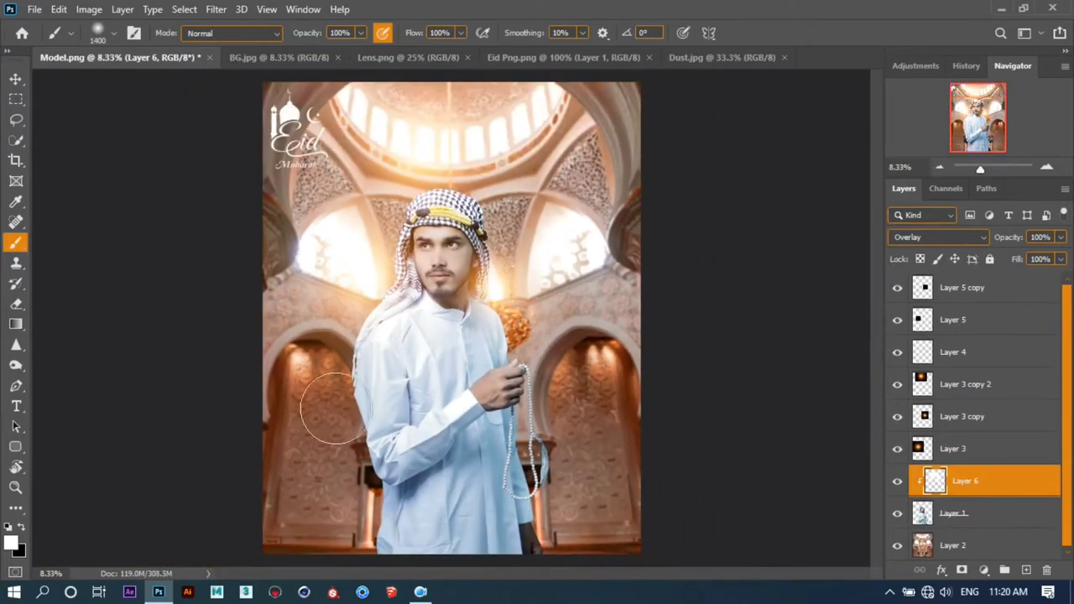
left_click(17, 79)
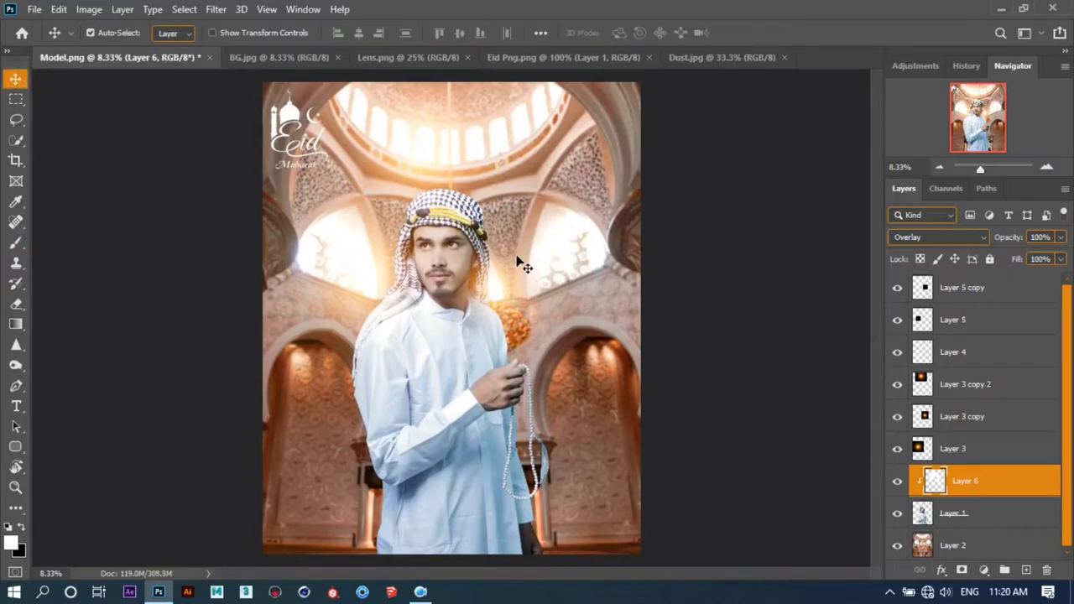
Merge all visible layers into one and toggle its visibility to compare
right_click(1017, 480)
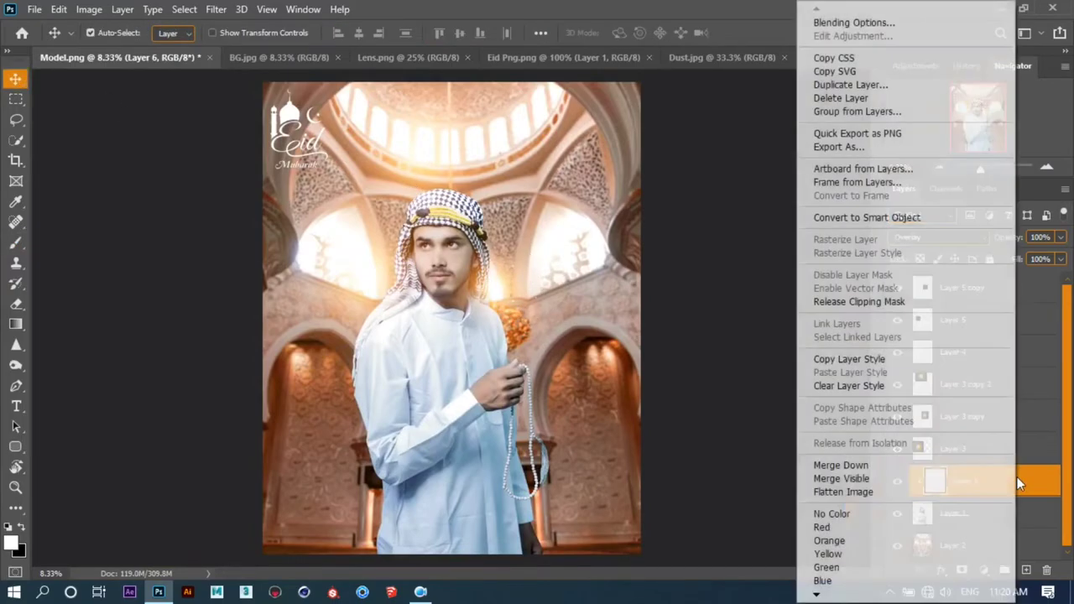
left_click(901, 479)
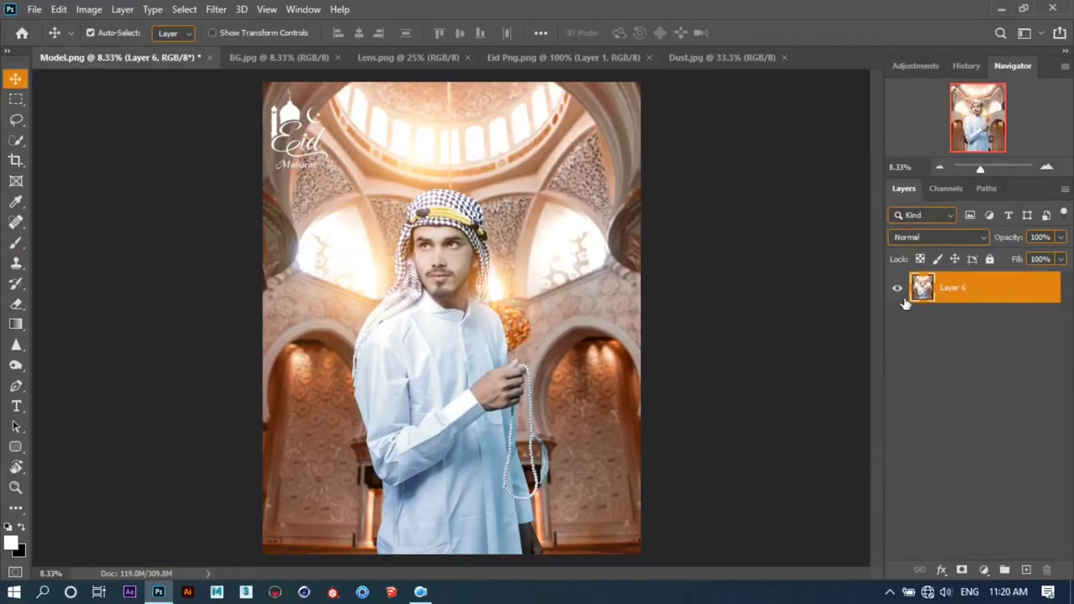
left_click(897, 288)
Add a Levels adjustment (black 9, gamma 0.91, white 242) and merge it into the image
left_click(984, 570)
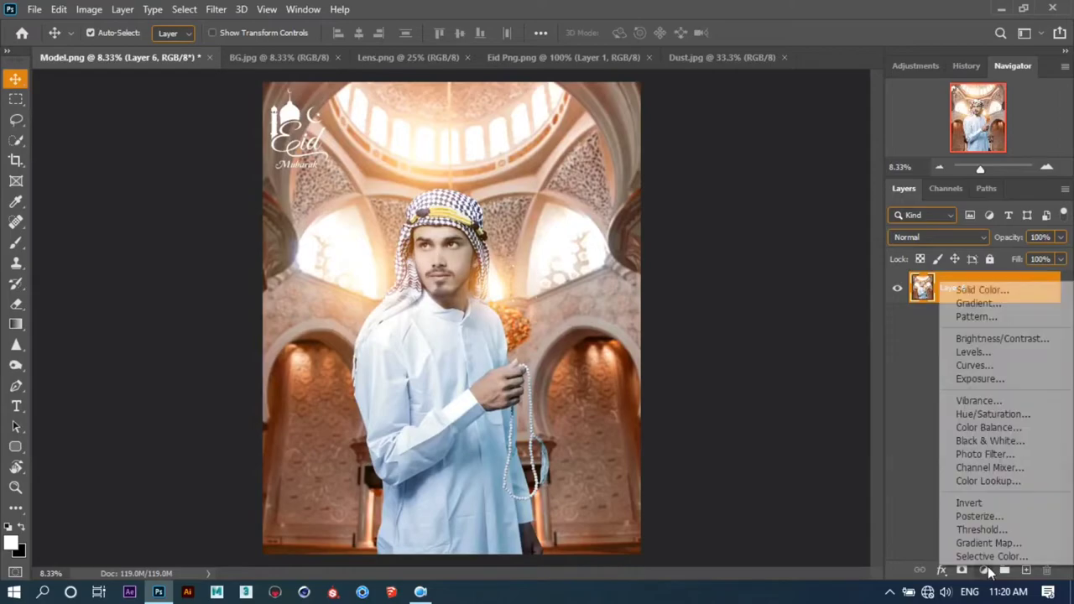
left_click(973, 351)
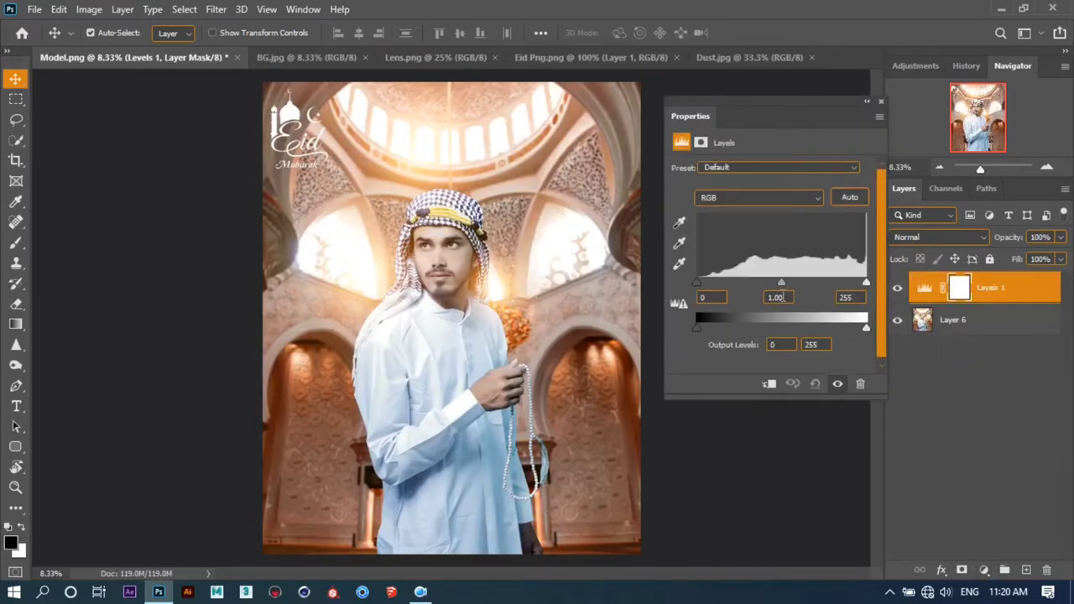
left_click_drag(782, 281, 787, 281)
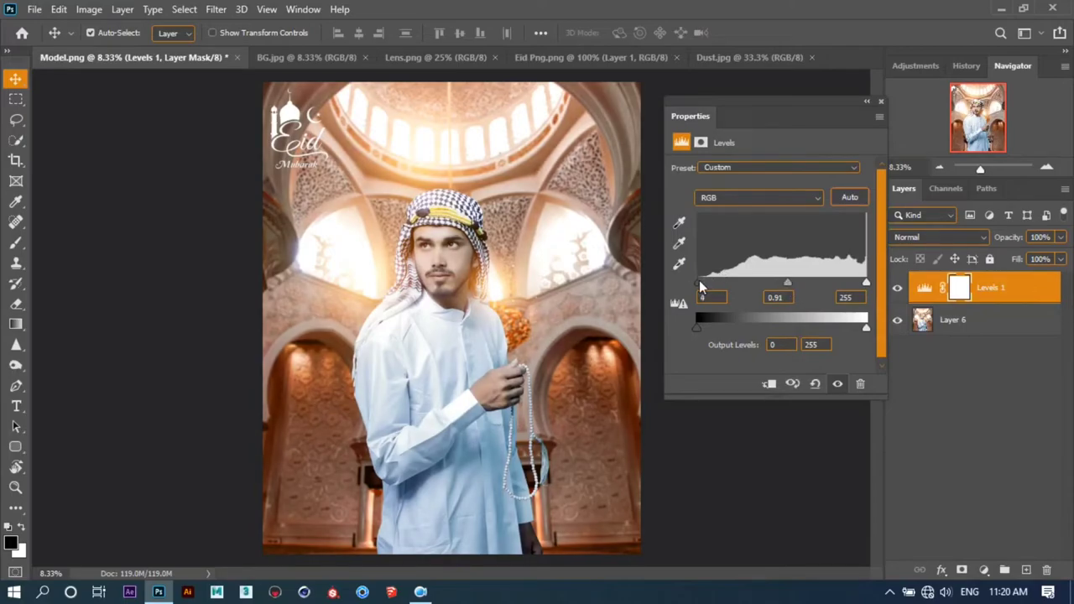
left_click_drag(697, 283, 702, 282)
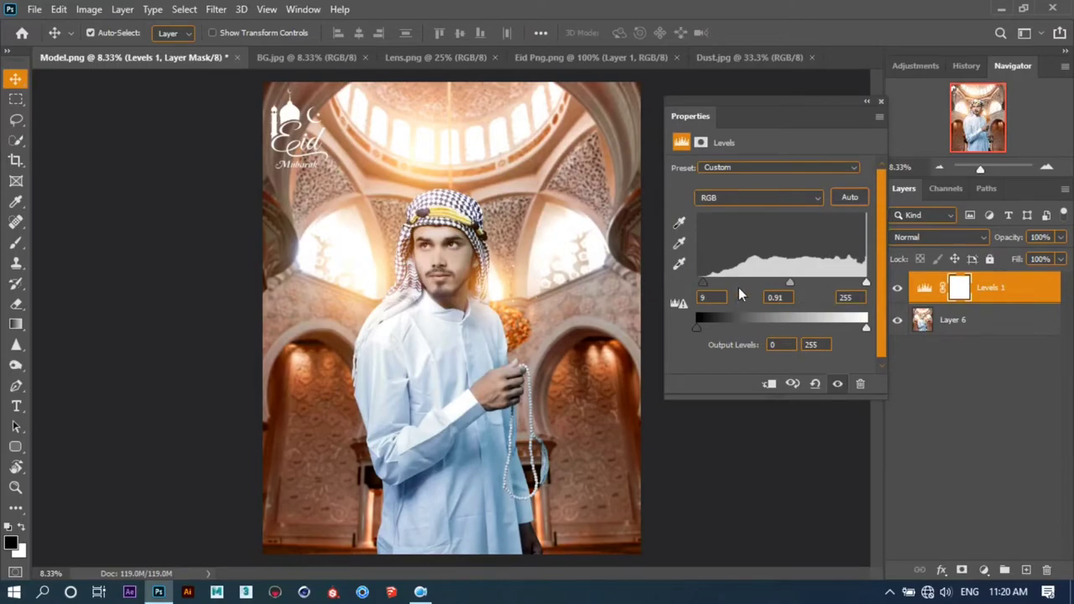
left_click_drag(867, 282, 860, 283)
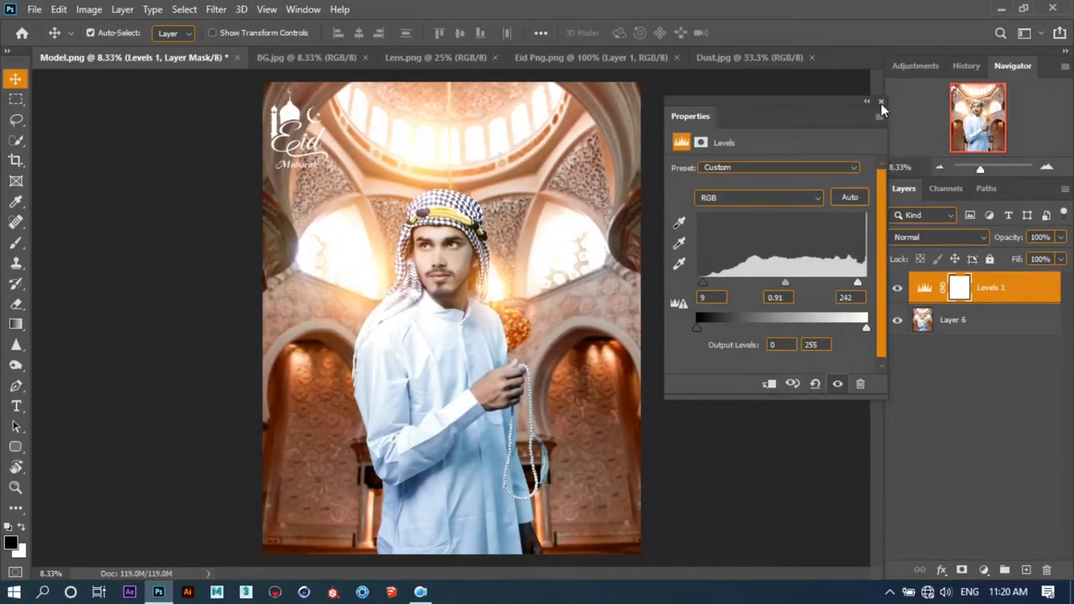
left_click(880, 102)
right_click(990, 317)
left_click(881, 478)
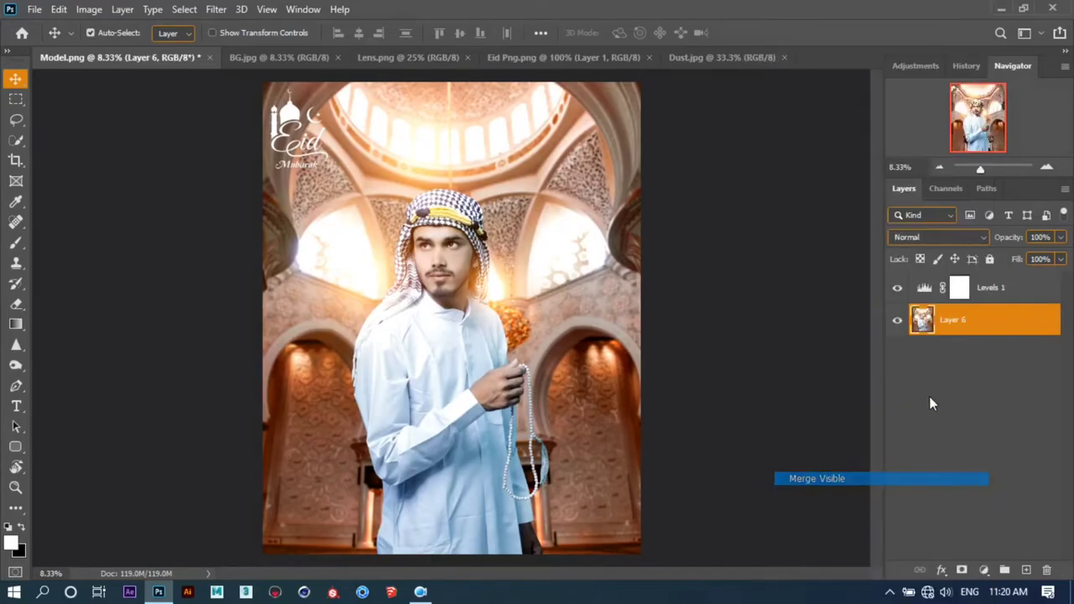
Apply a Camera Raw grade: Contrast +13, Whites +8, more texture, and a -19 vignette
left_click(215, 13)
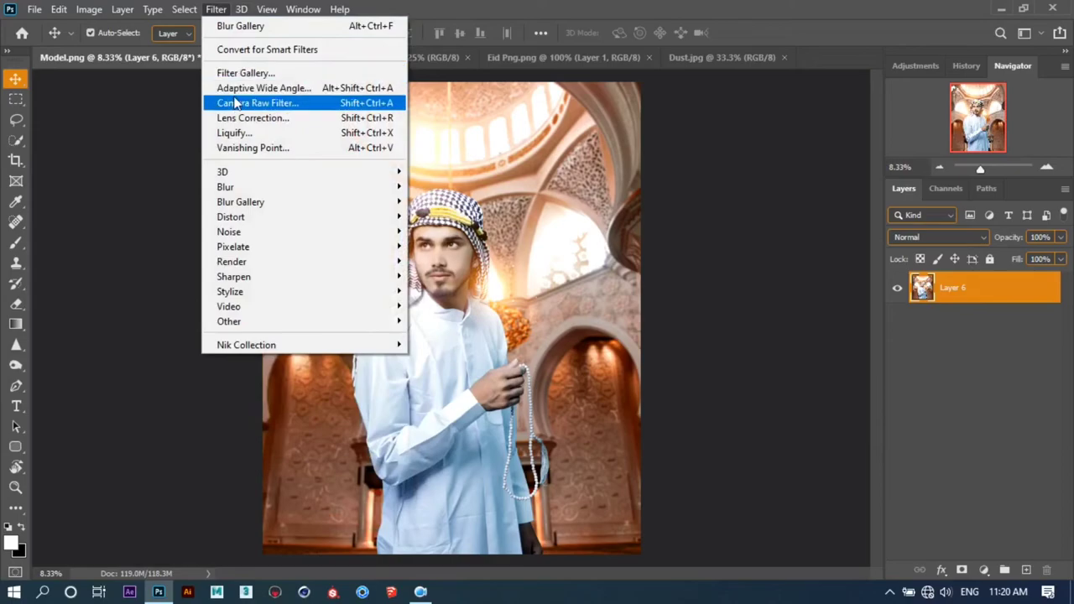
left_click(235, 102)
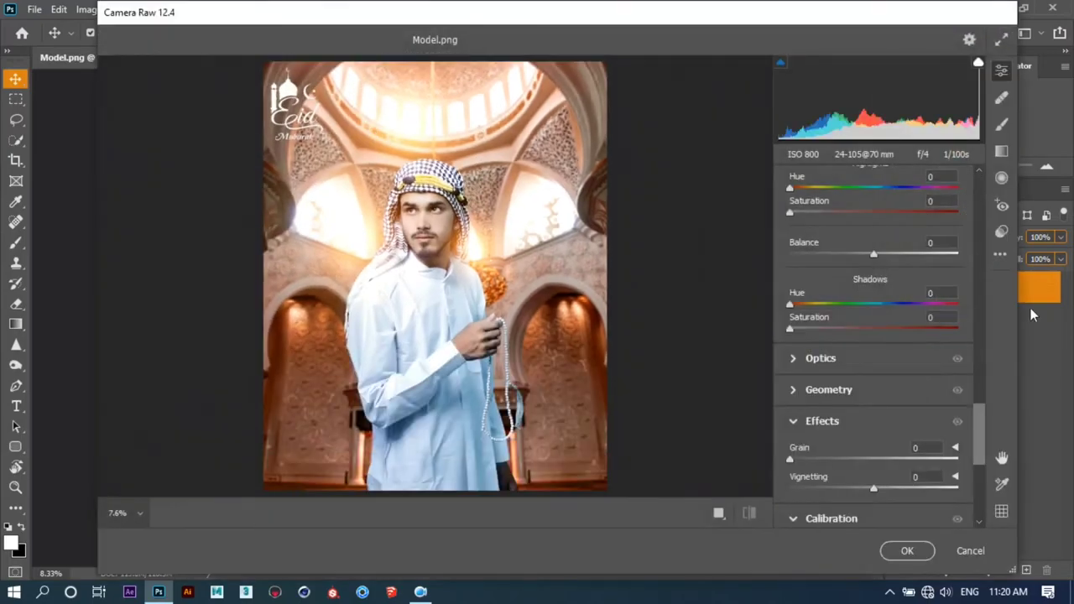
scroll(986, 420, "up", 10)
scroll(987, 419, "up", 5)
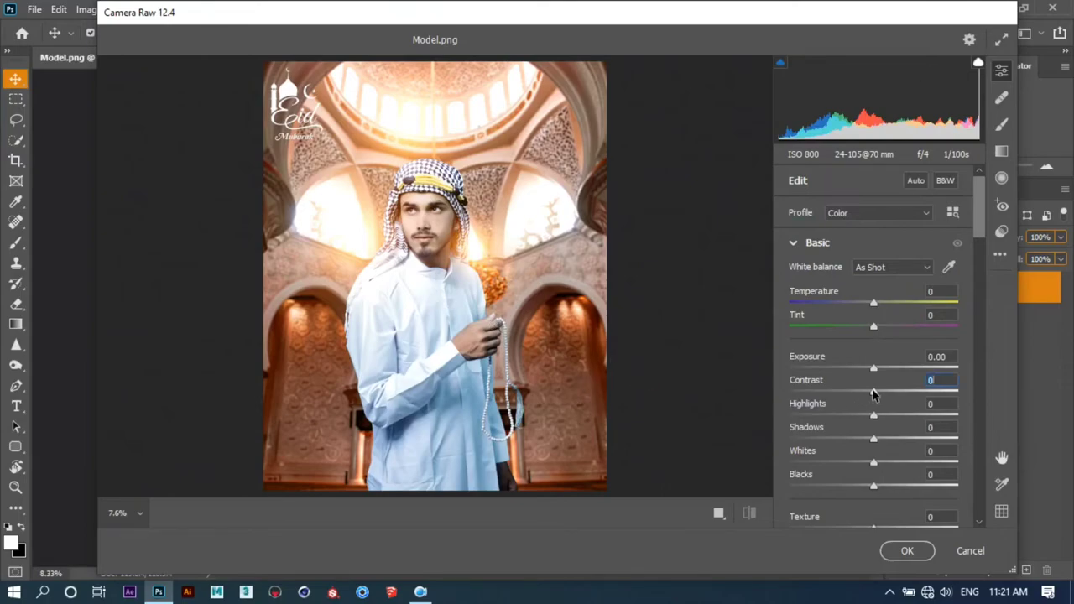
mouse_move(873, 391)
left_mouse_down()
mouse_move(884, 393)
mouse_move(875, 415)
left_mouse_up()
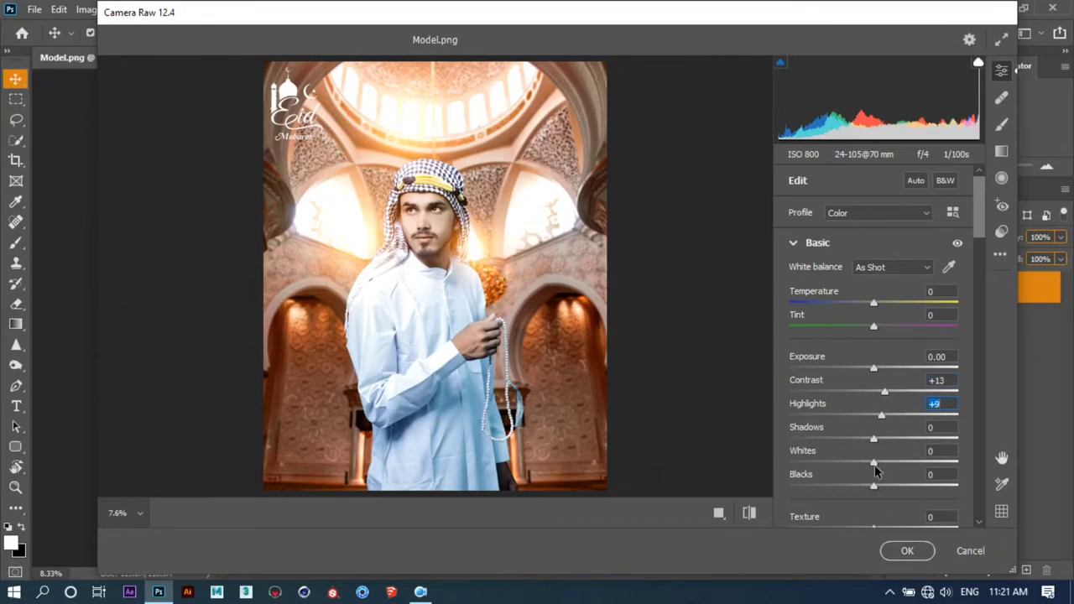
left_click_drag(875, 468, 865, 489)
scroll(896, 462, "down", 1)
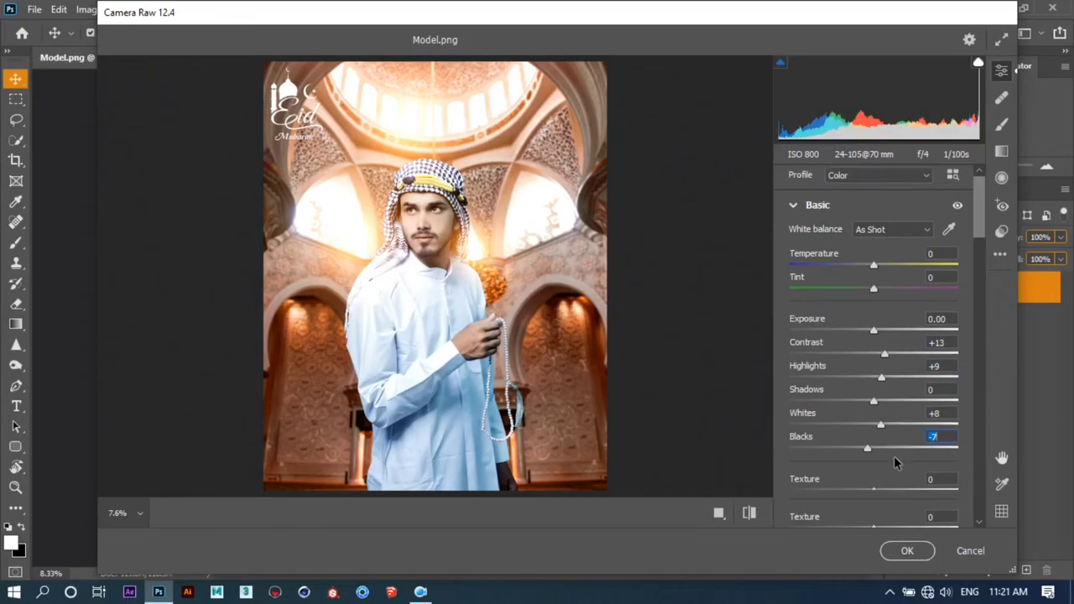
left_click_drag(871, 454, 879, 503)
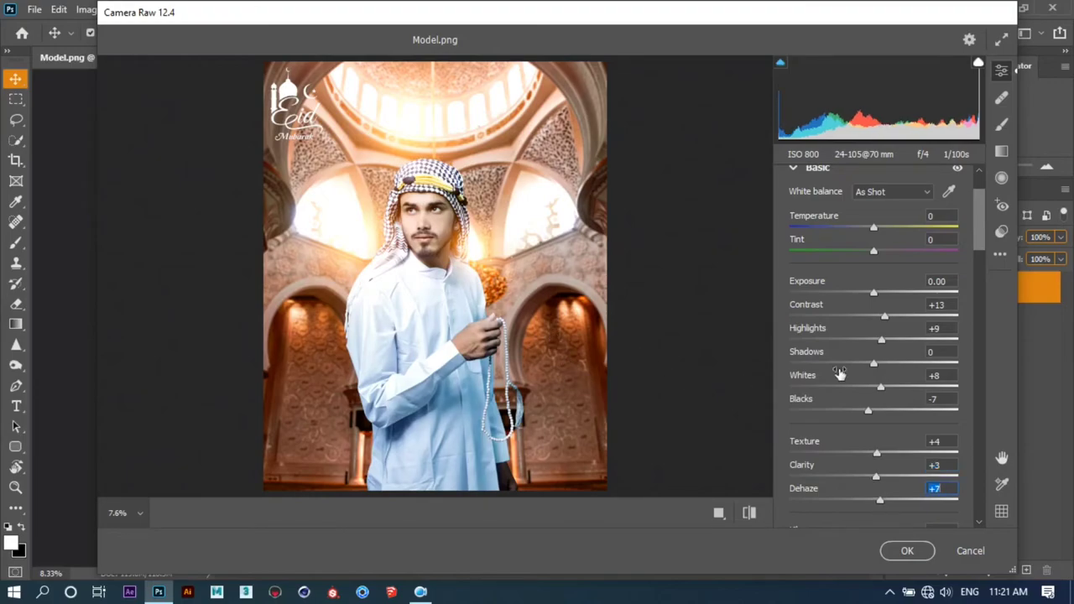
left_click_drag(975, 228, 980, 439)
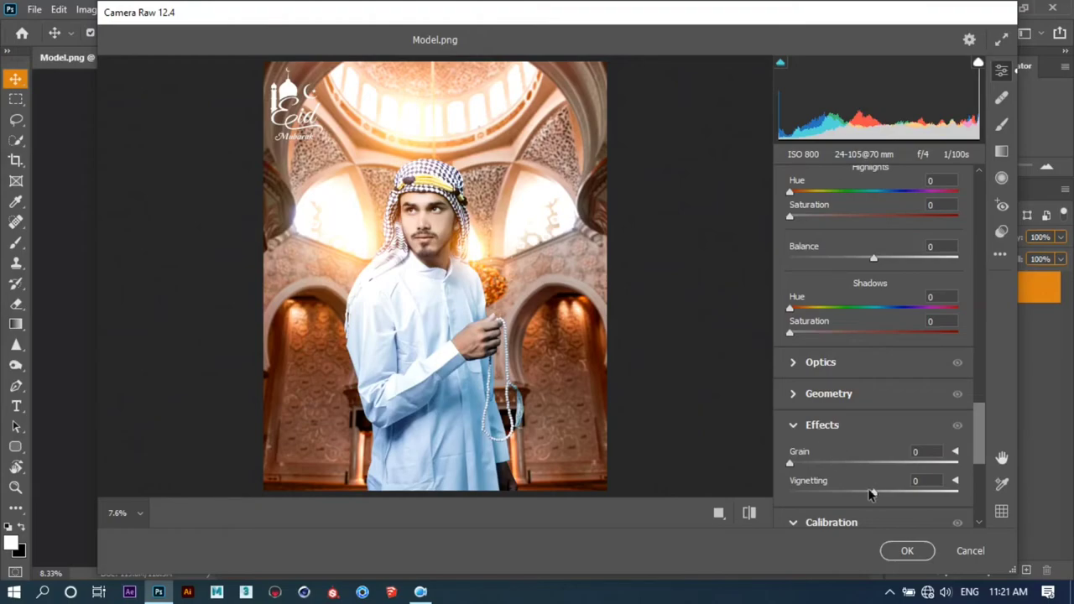
left_click_drag(874, 495, 857, 499)
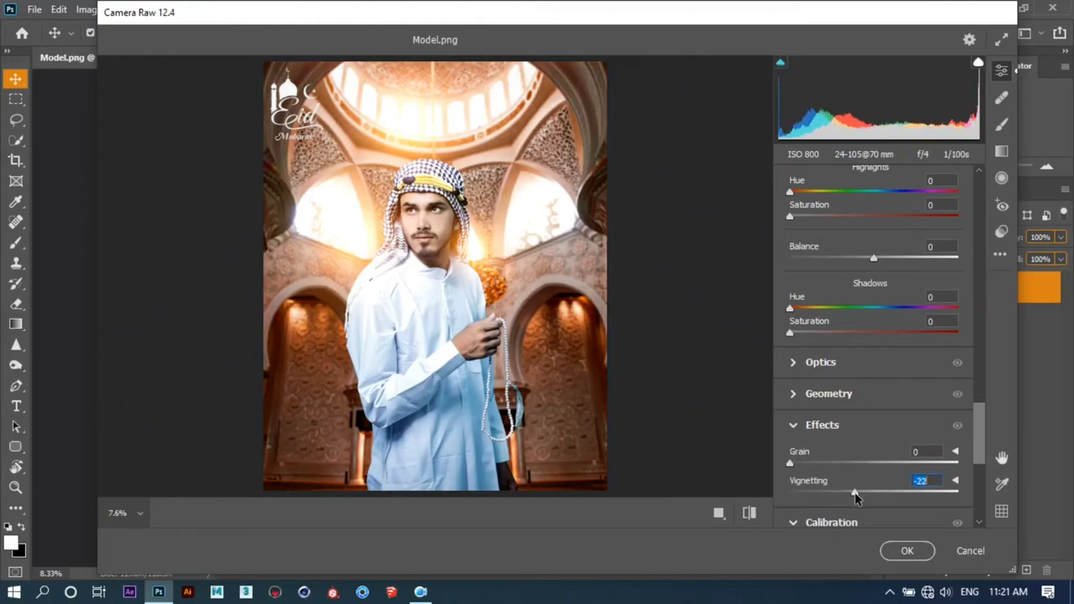
left_click(907, 550)
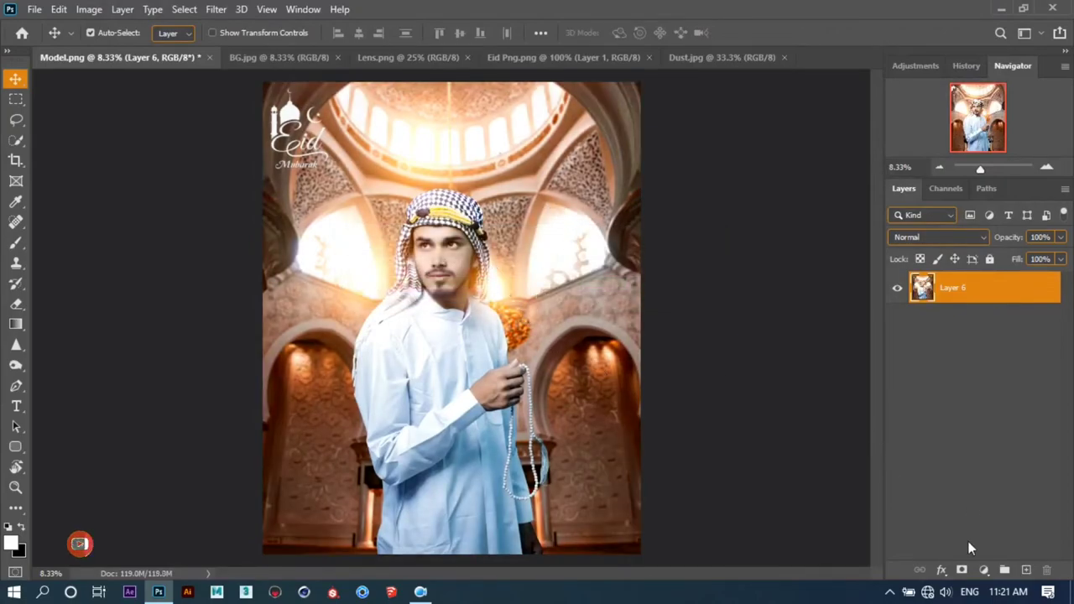
Add a Warming Filter (85) photo filter at 24% density and merge it into Layer 6
left_click(984, 571)
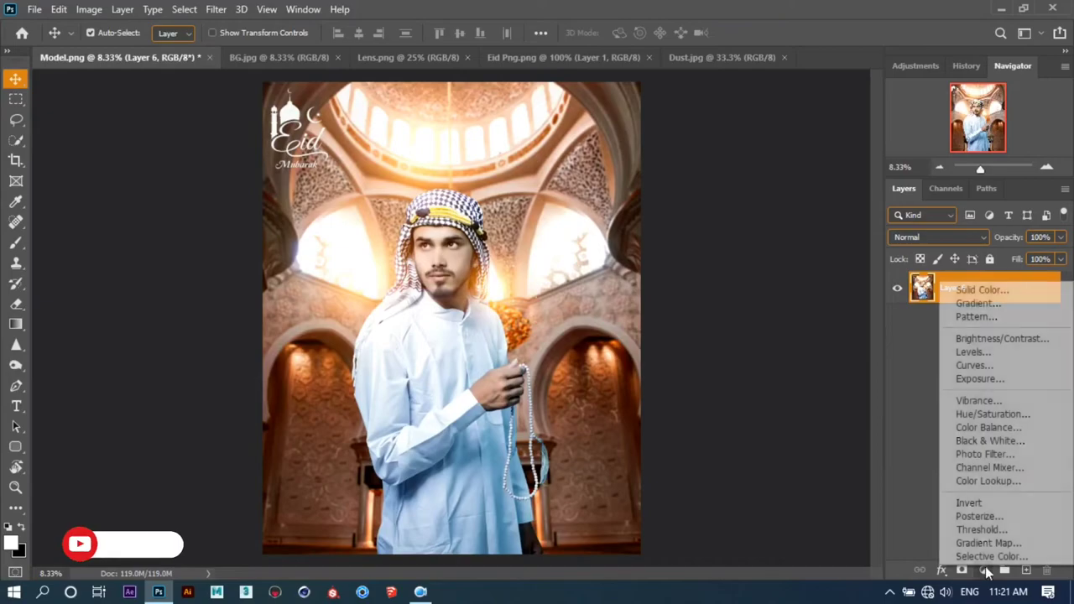
left_click(986, 455)
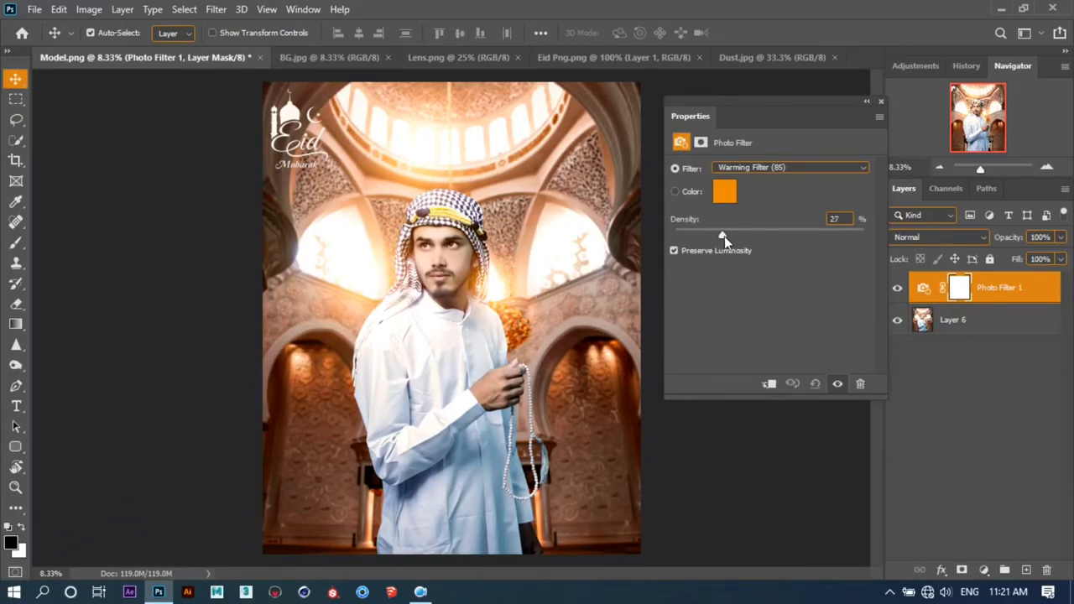
mouse_move(720, 232)
left_mouse_down()
mouse_move(741, 246)
mouse_move(723, 247)
left_mouse_up()
left_click_drag(718, 245, 719, 244)
left_click(880, 102)
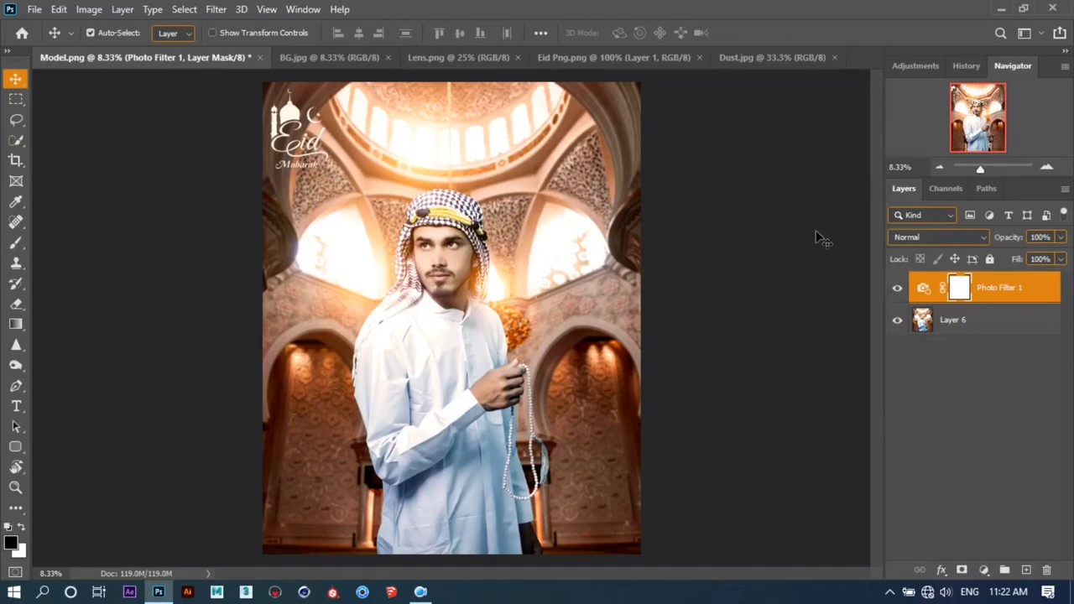
right_click(940, 325)
left_click(839, 476)
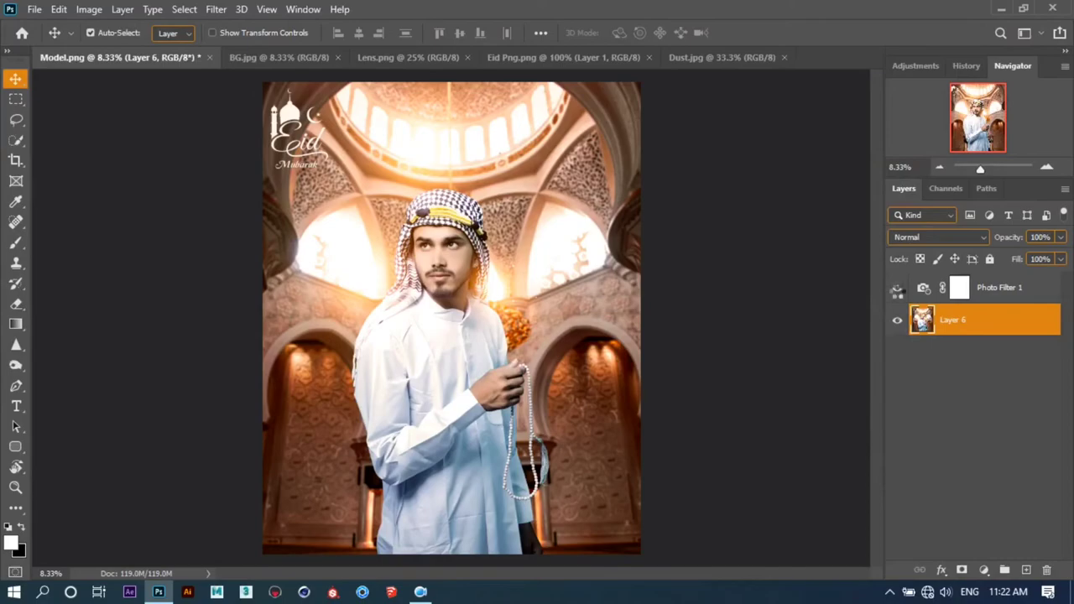
left_click(897, 288)
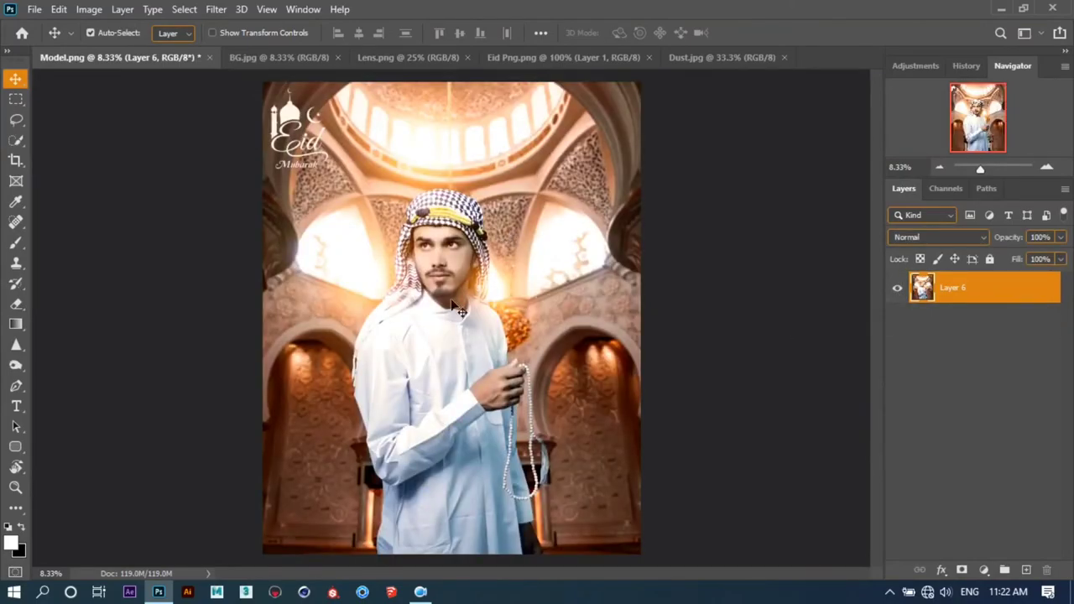